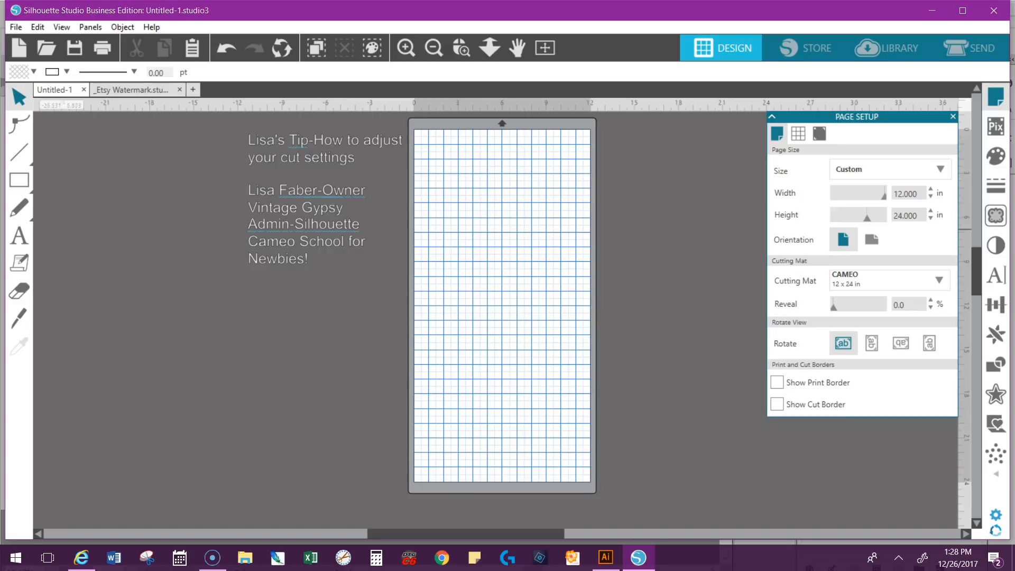
# - Add the text "Design" in the upper part of the cutting mat
pyautogui.click(19, 236)
pyautogui.click(443, 200)
pyautogui.write('Design')
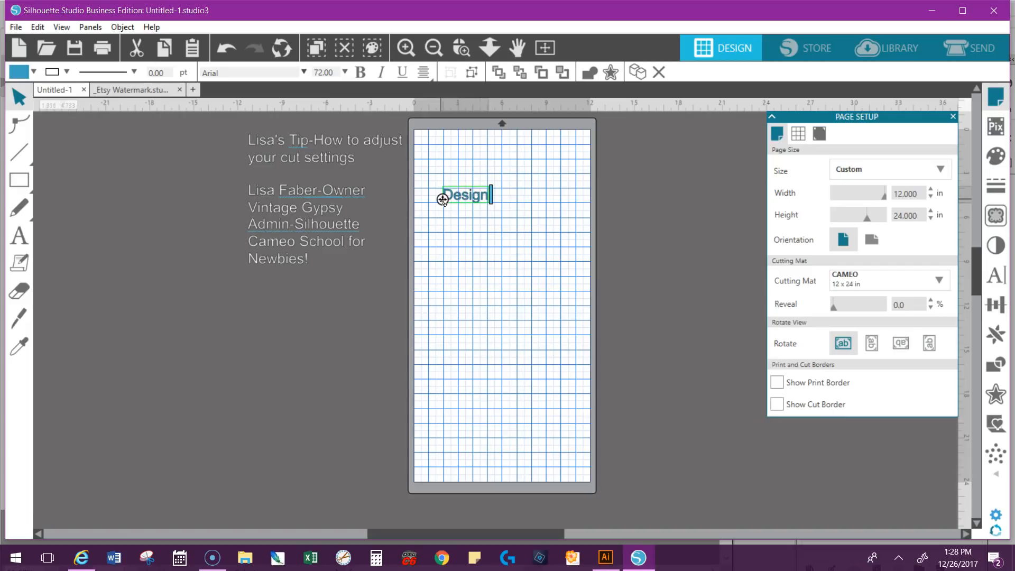
pyautogui.click(450, 349)
# - Change the word Design to the Yellow Orange font and enlarge it to about 19 in wide
pyautogui.click(476, 191)
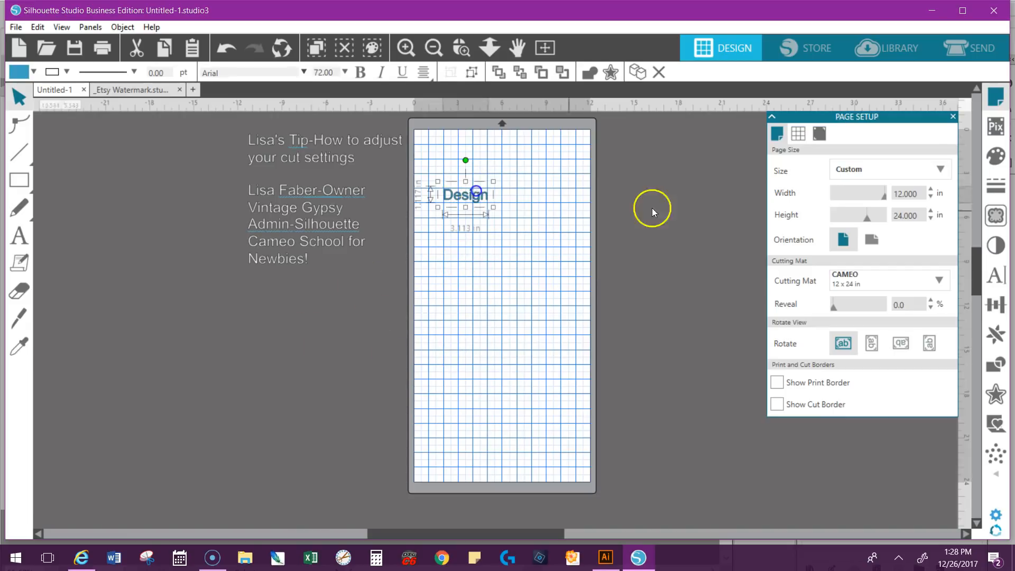
pyautogui.click(995, 274)
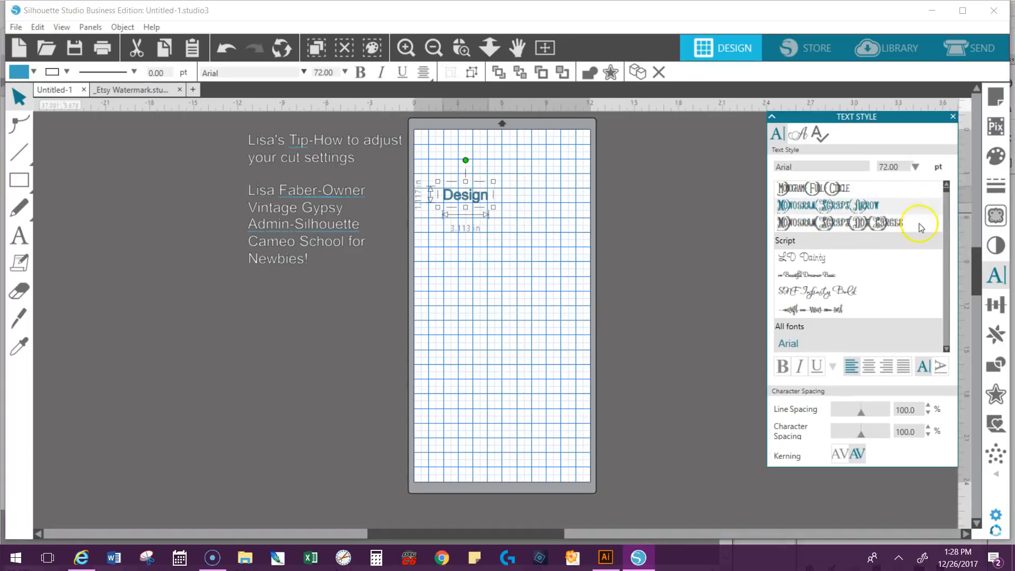
pyautogui.click(946, 185)
pyautogui.click(861, 221)
pyautogui.moveTo(494, 207); pyautogui.dragTo(631, 239)
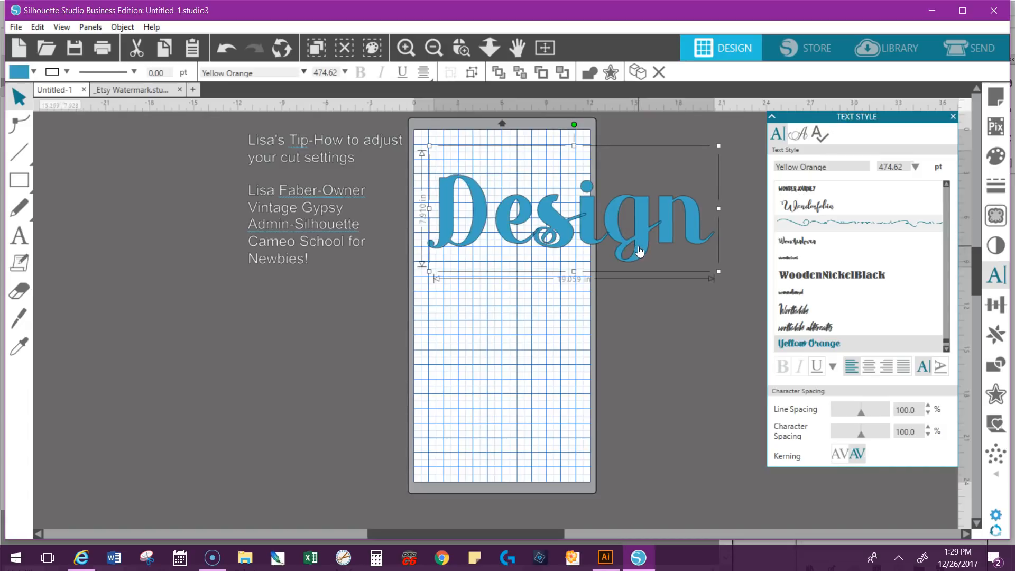
# - Weld the overlapping letters of the word Design and group the resulting shapes
pyautogui.click(640, 250)
pyautogui.rightClick(640, 245)
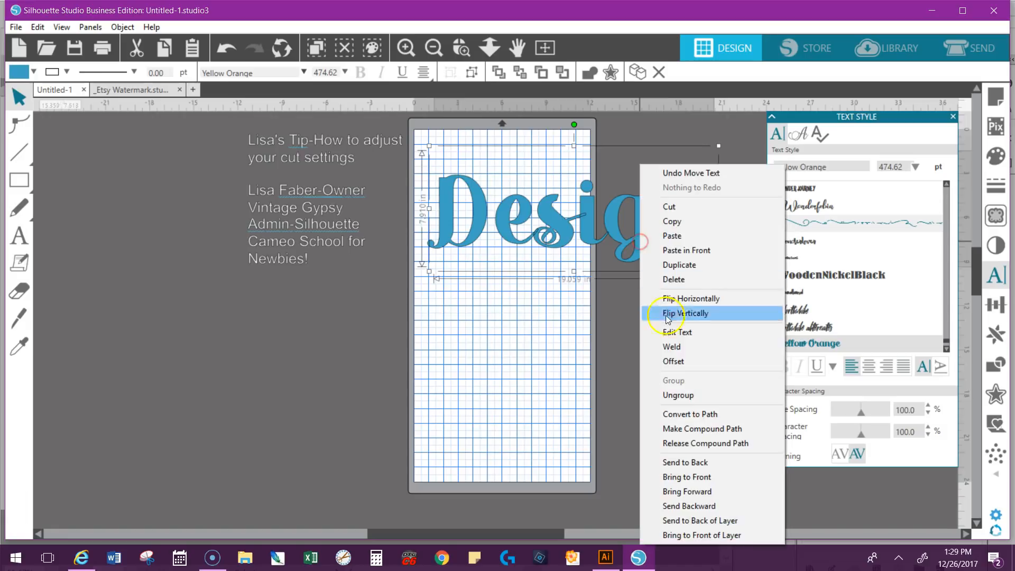
pyautogui.click(696, 349)
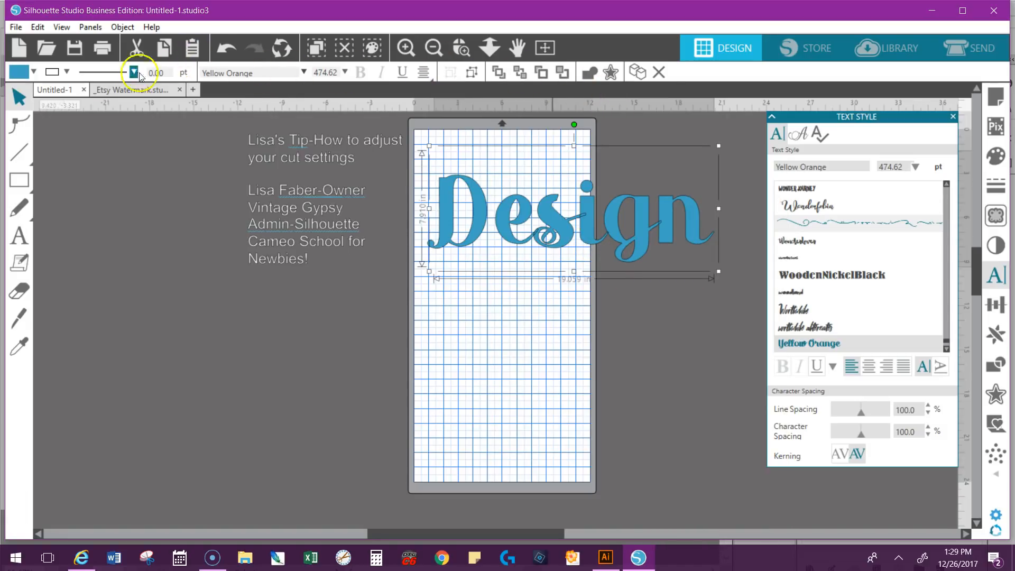
pyautogui.click(593, 78)
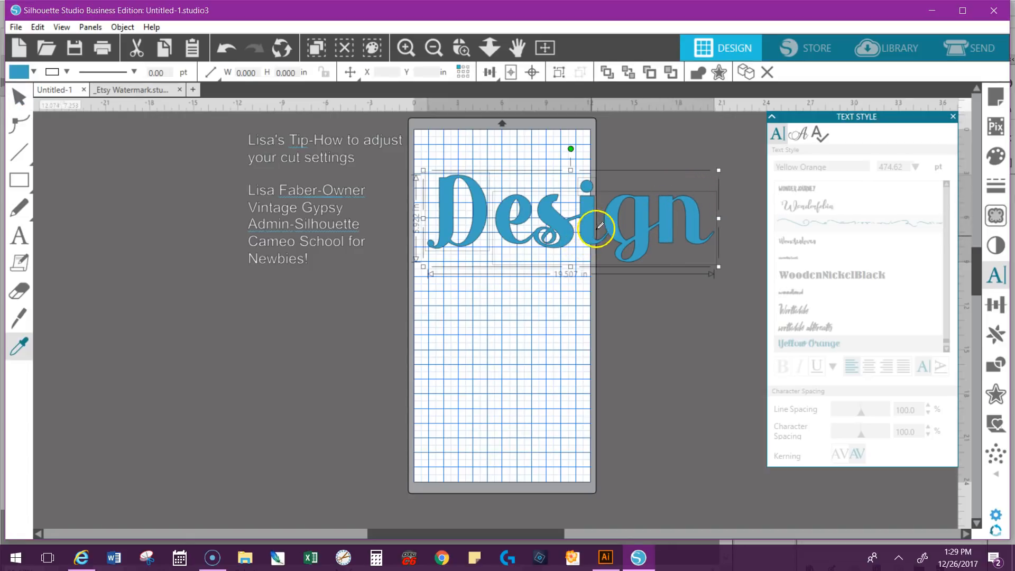
pyautogui.click(559, 72)
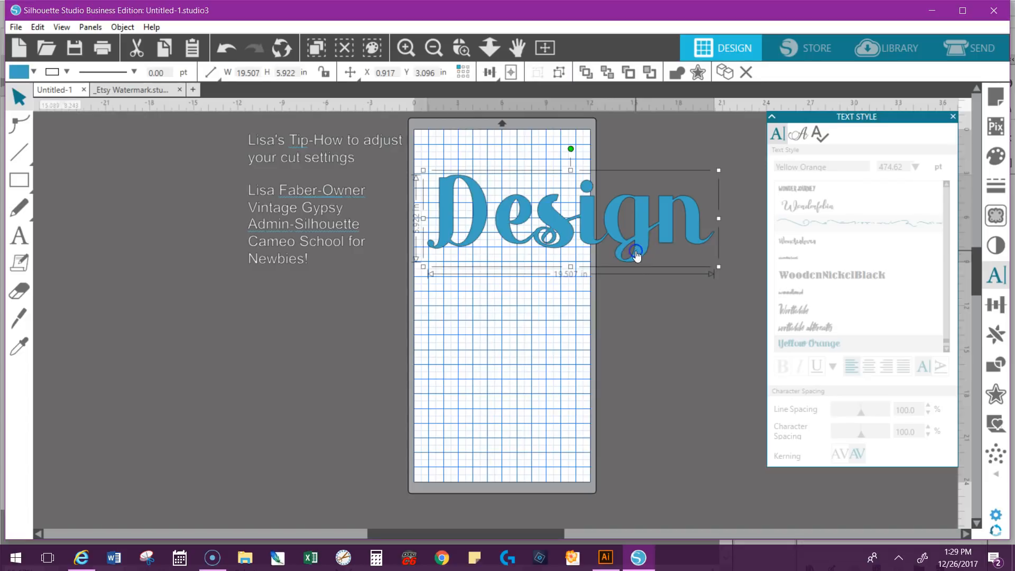
# - Fill the welded word Design with pink and deselect it
pyautogui.click(31, 73)
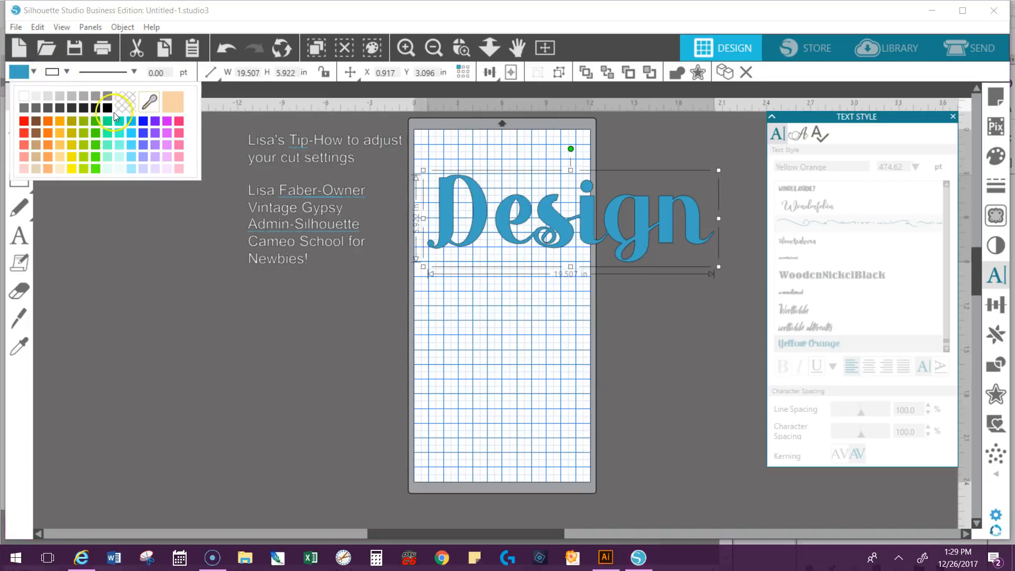
pyautogui.click(179, 123)
pyautogui.click(389, 186)
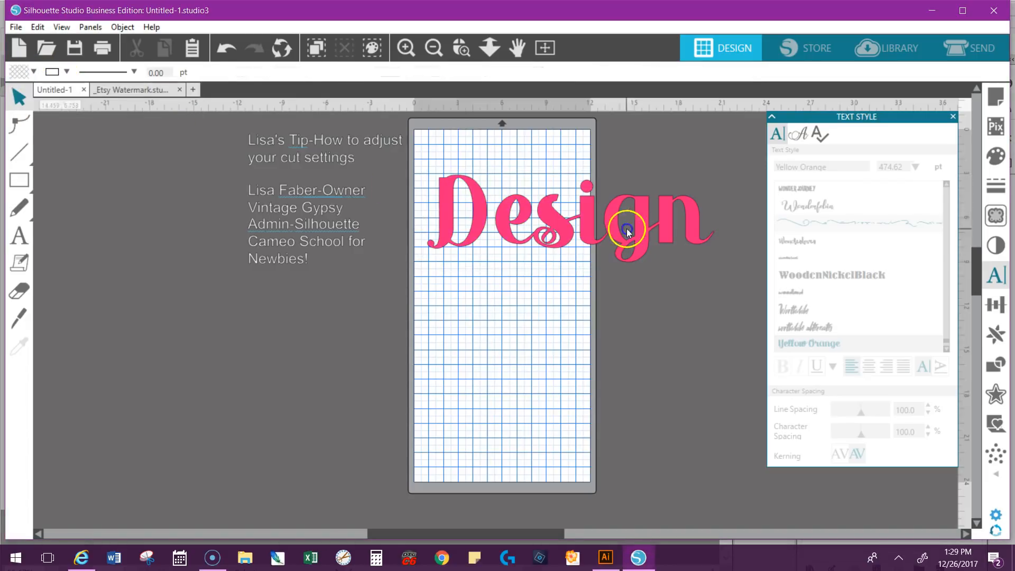
# - Move the word Design up to the mat's left edge and preview its cut lines in the send view
pyautogui.moveTo(606, 221); pyautogui.dragTo(593, 201)
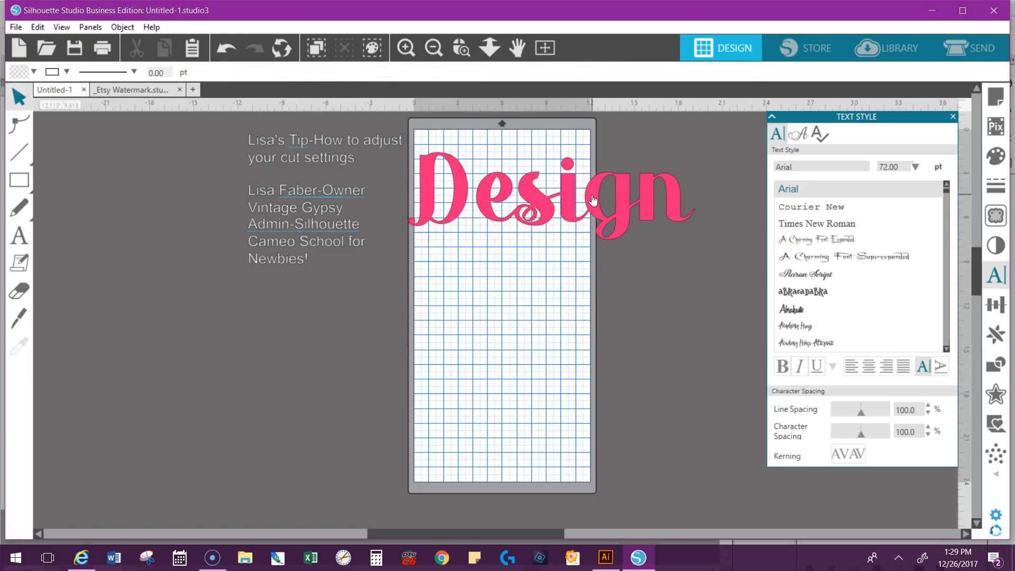
pyautogui.click(598, 200)
pyautogui.click(597, 213)
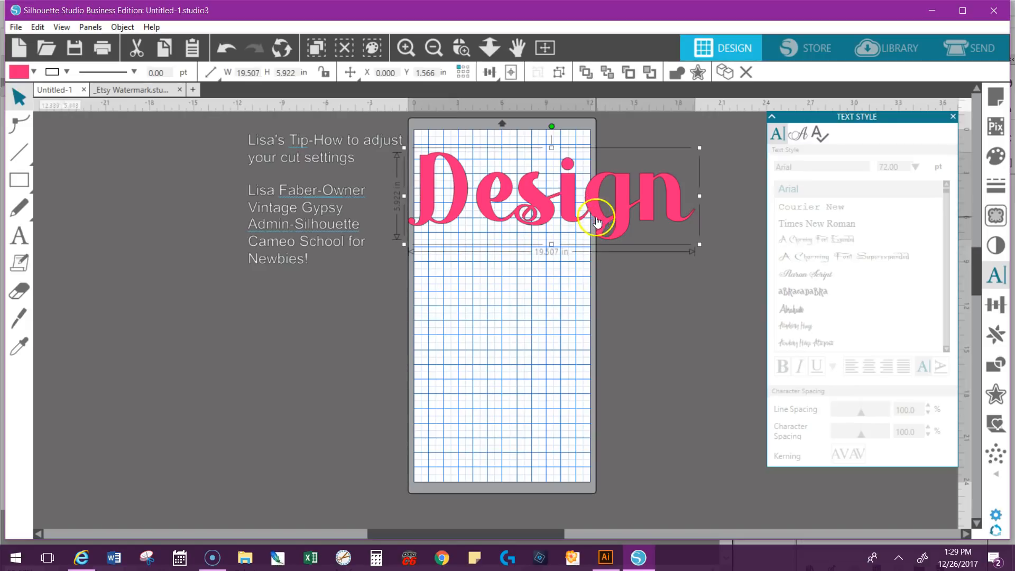
pyautogui.click(966, 49)
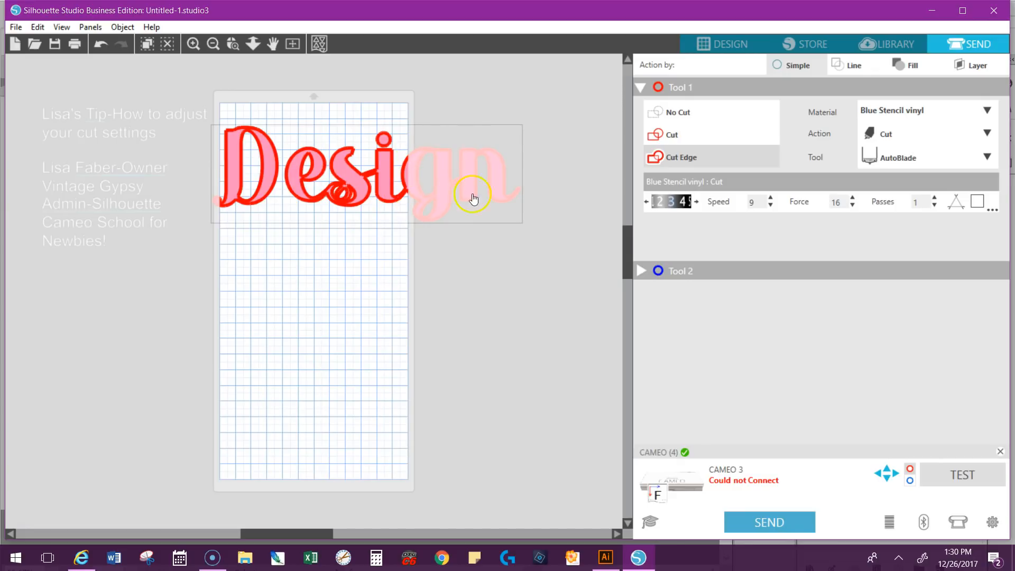
pyautogui.click(730, 45)
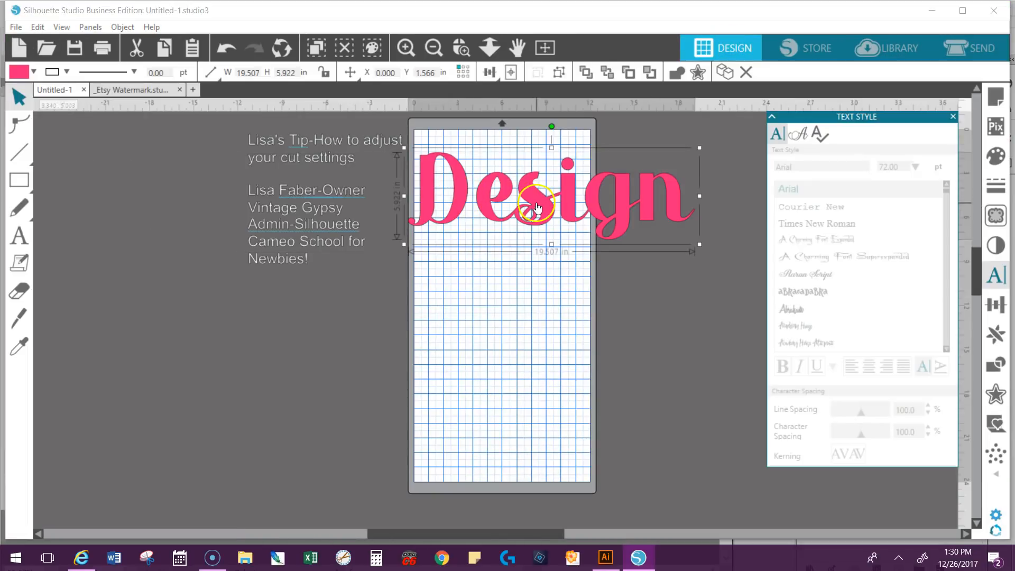
# - Rotate the word Design by 90° and move it so it lies fully on the mat
pyautogui.click(524, 197)
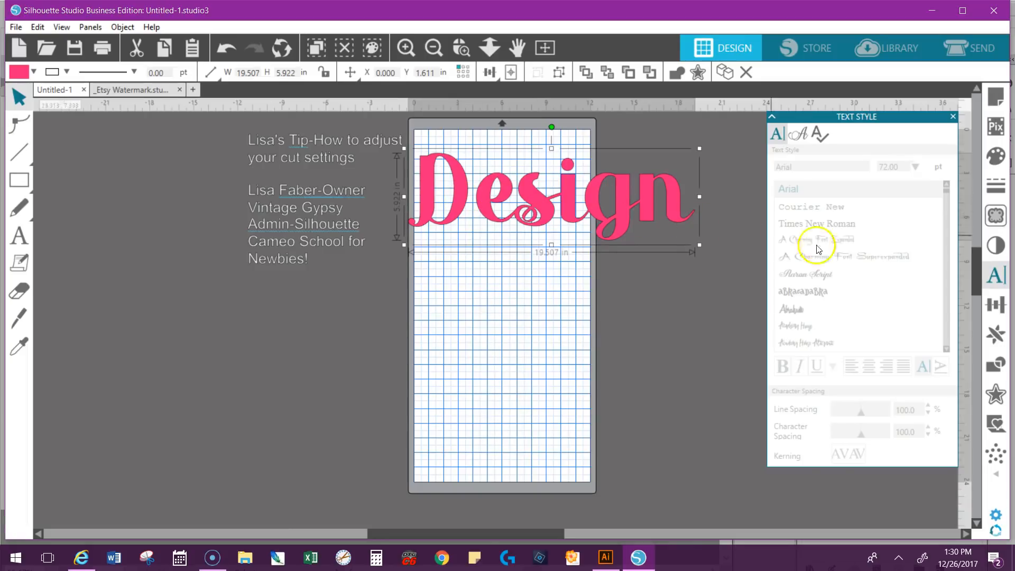
pyautogui.click(991, 309)
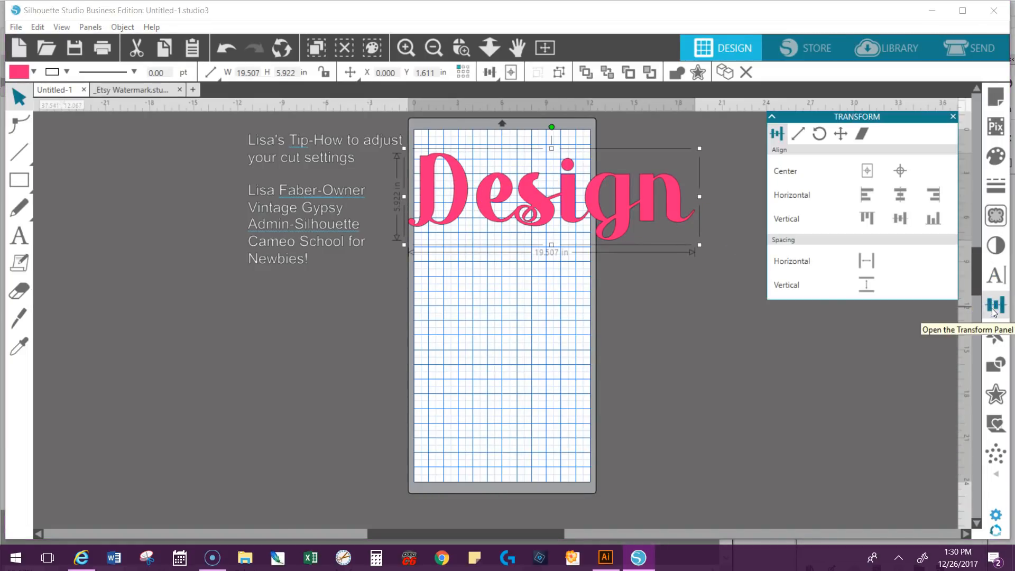
pyautogui.click(820, 134)
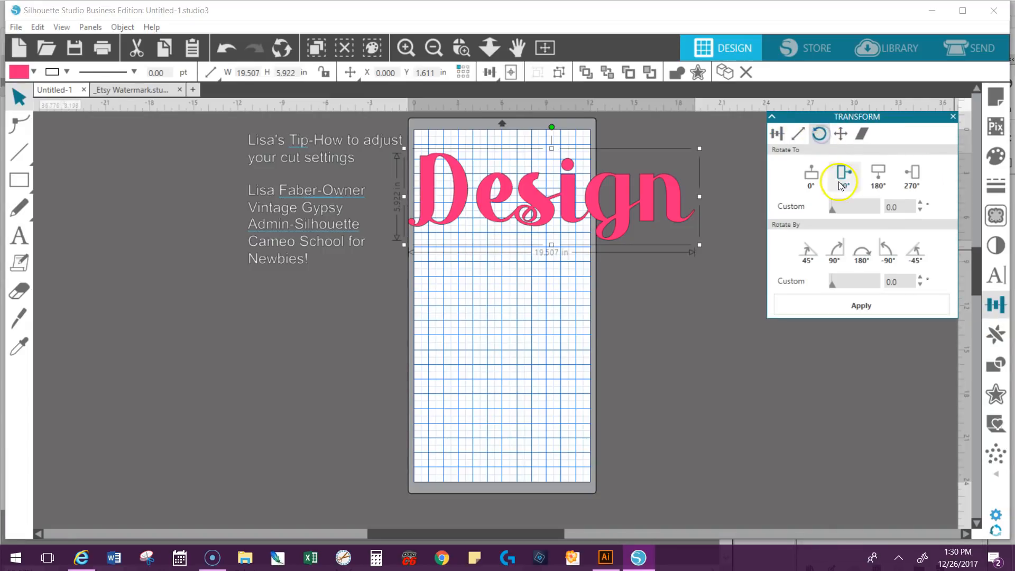
pyautogui.click(837, 249)
pyautogui.moveTo(539, 259); pyautogui.dragTo(463, 353)
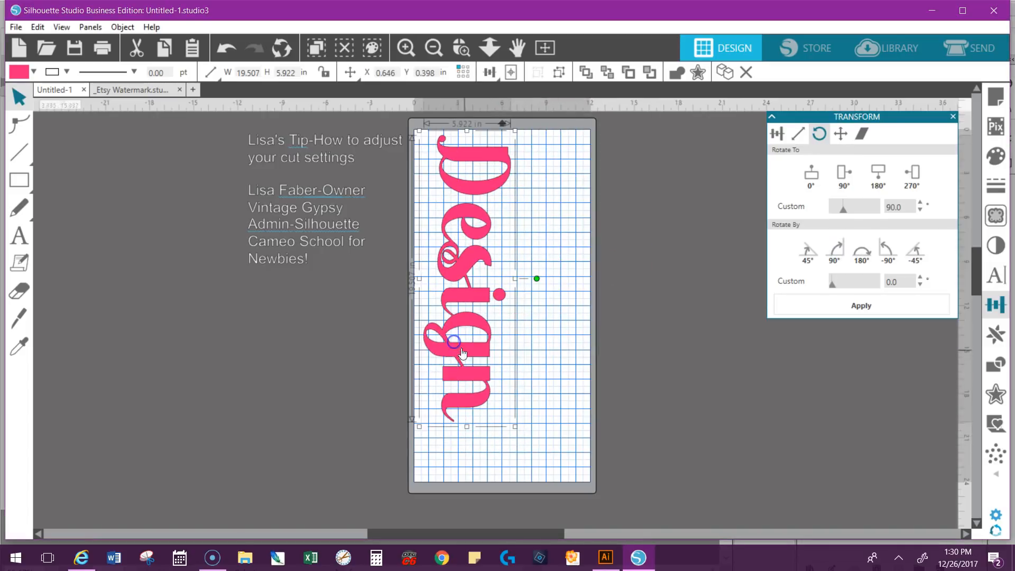
# - Preview the No Cut, Cut and Cut Edge options for the design in the send view, ending on Cut Edge
pyautogui.click(952, 48)
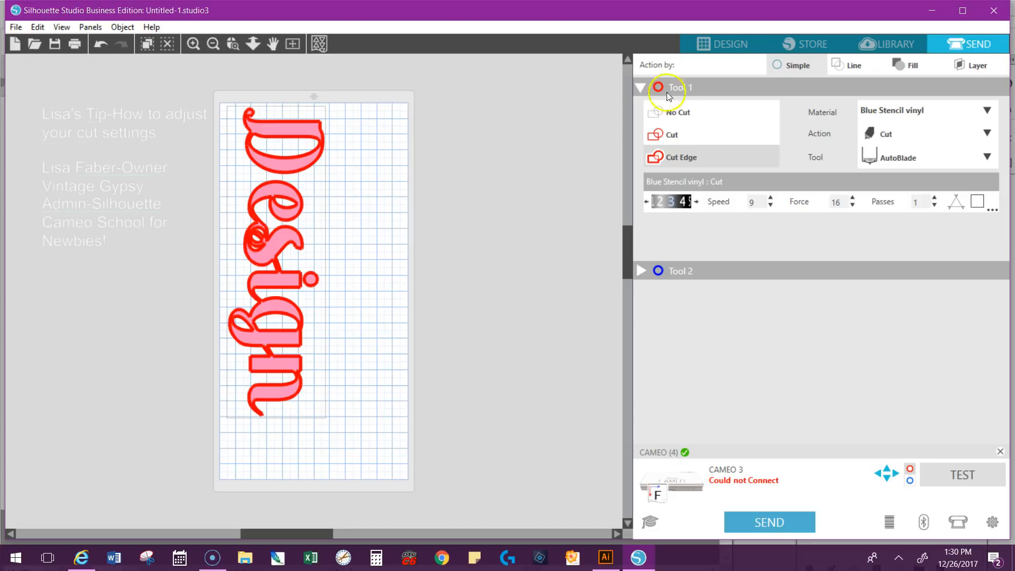
pyautogui.click(675, 136)
pyautogui.click(691, 156)
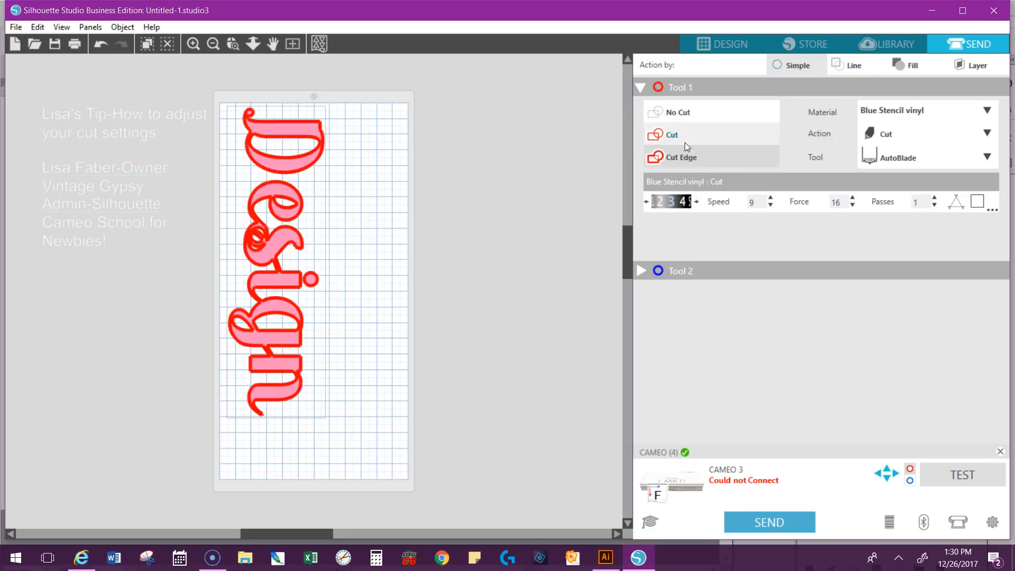
pyautogui.click(685, 114)
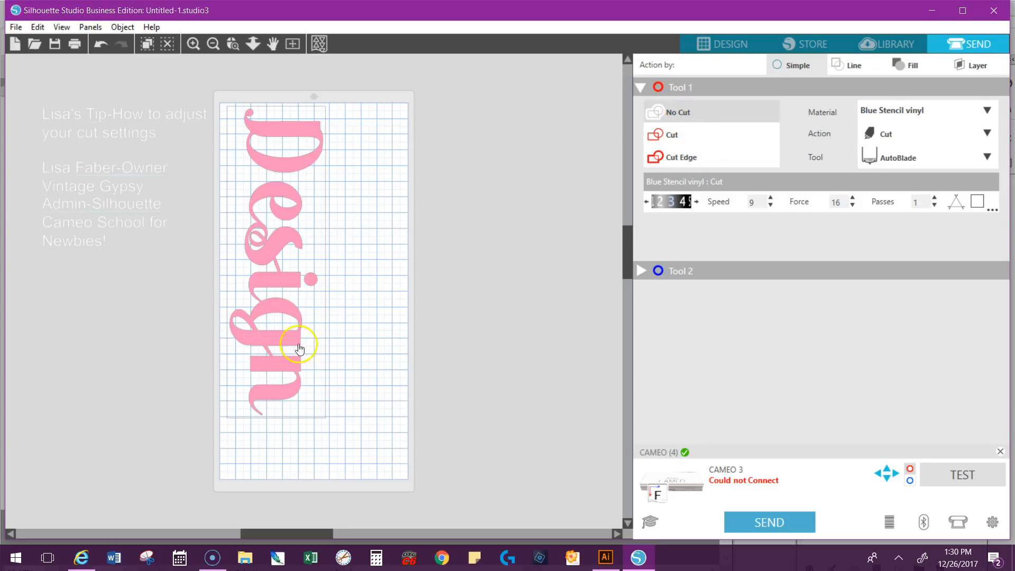
pyautogui.click(679, 157)
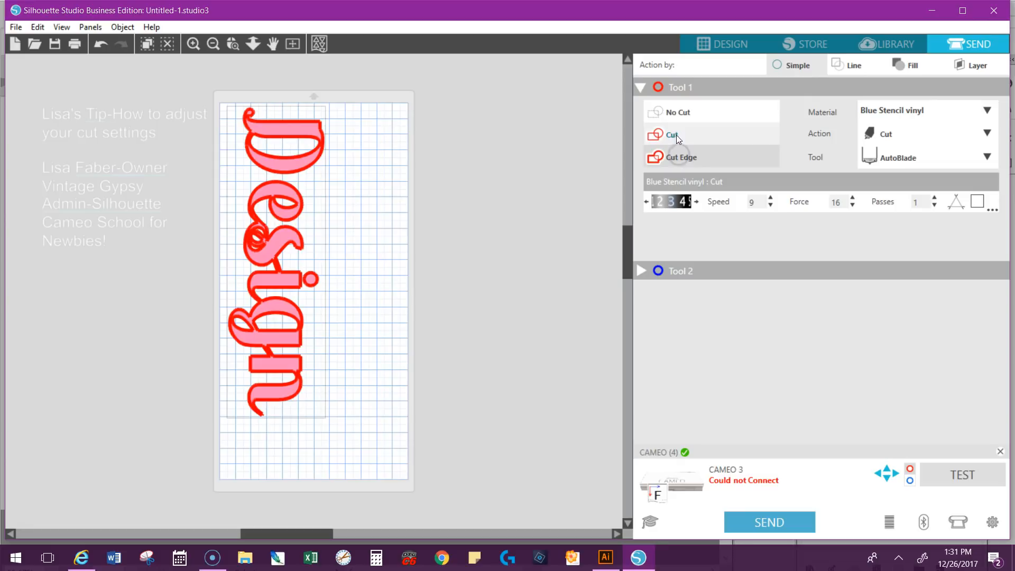
pyautogui.click(683, 162)
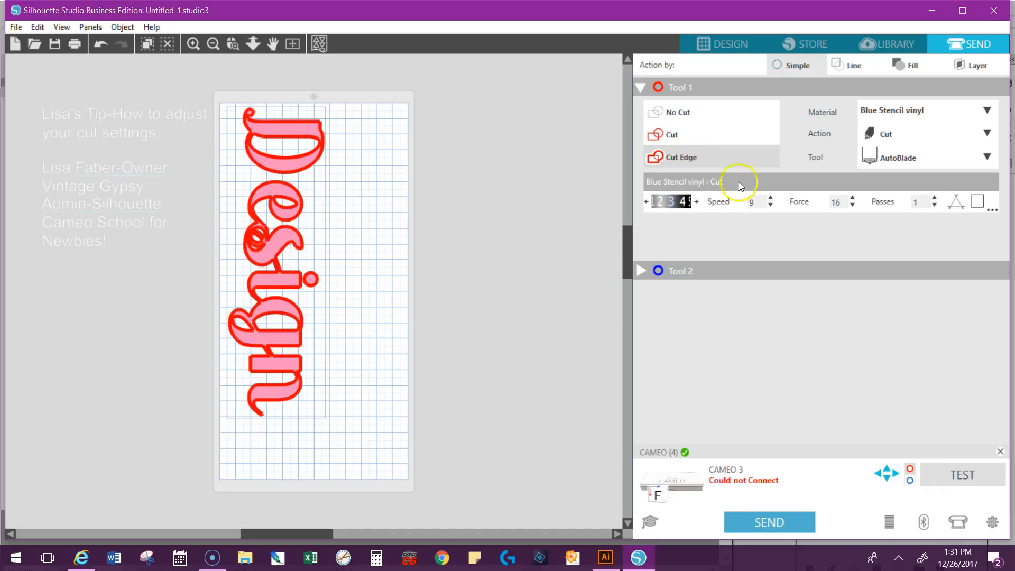
pyautogui.click(680, 135)
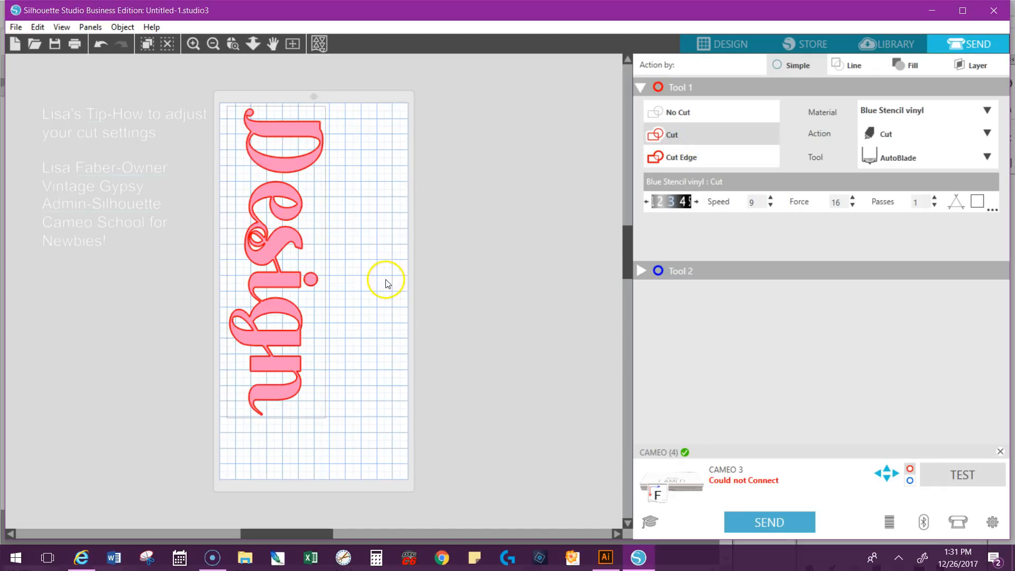
pyautogui.click(699, 156)
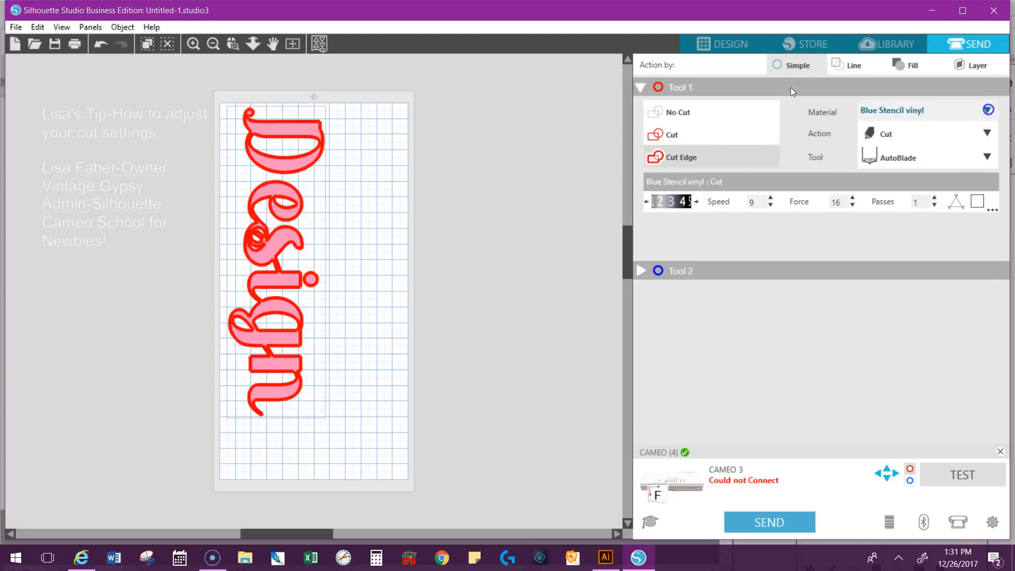
# - Set the cutting material for Tool 1 to Vinyl, Matte
pyautogui.click(987, 111)
pyautogui.scroll(-2, 949, 220)
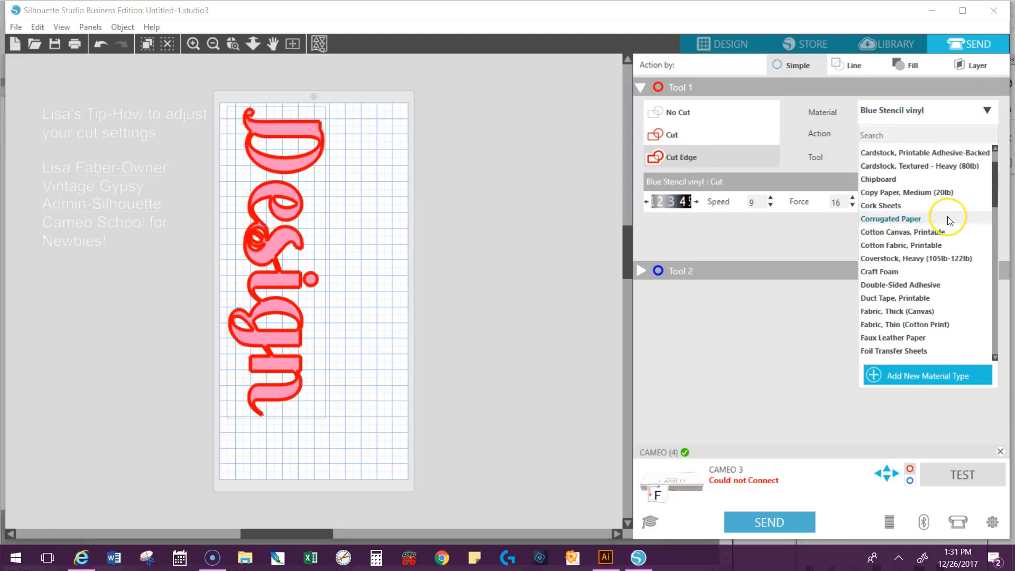
pyautogui.scroll(-9, 949, 220)
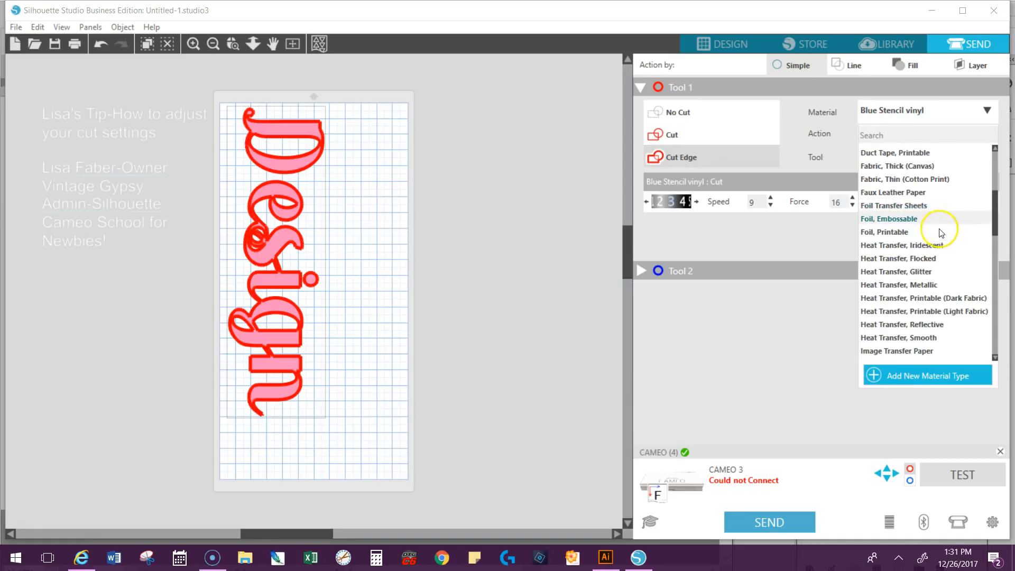
pyautogui.scroll(-2, 933, 248)
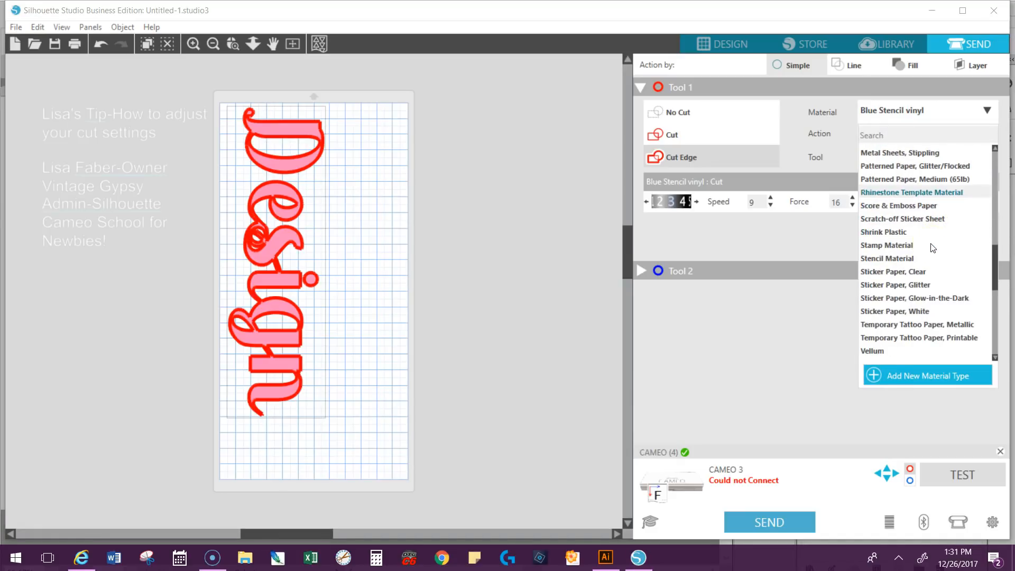
pyautogui.scroll(-2, 933, 248)
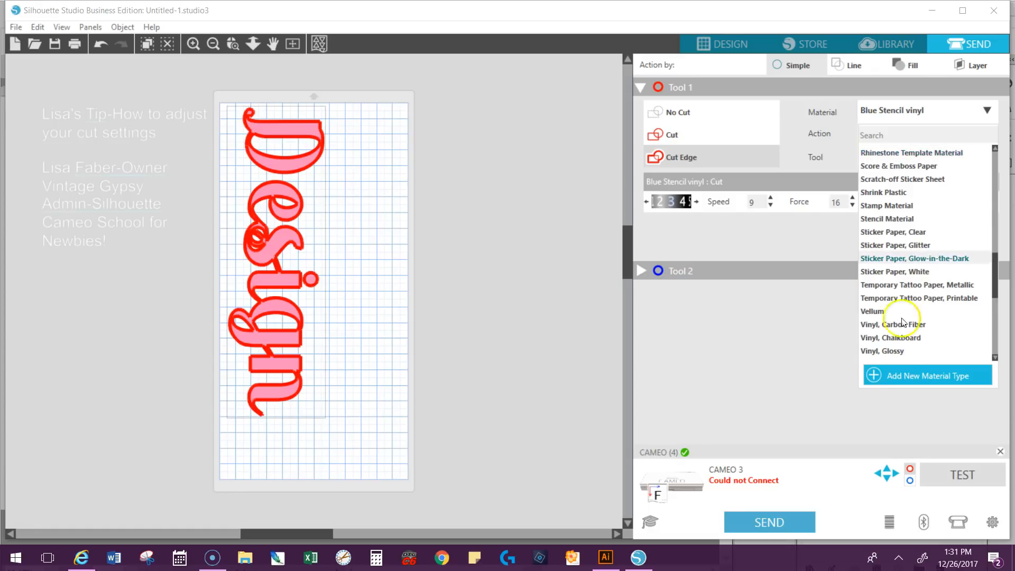
pyautogui.scroll(-2, 904, 343)
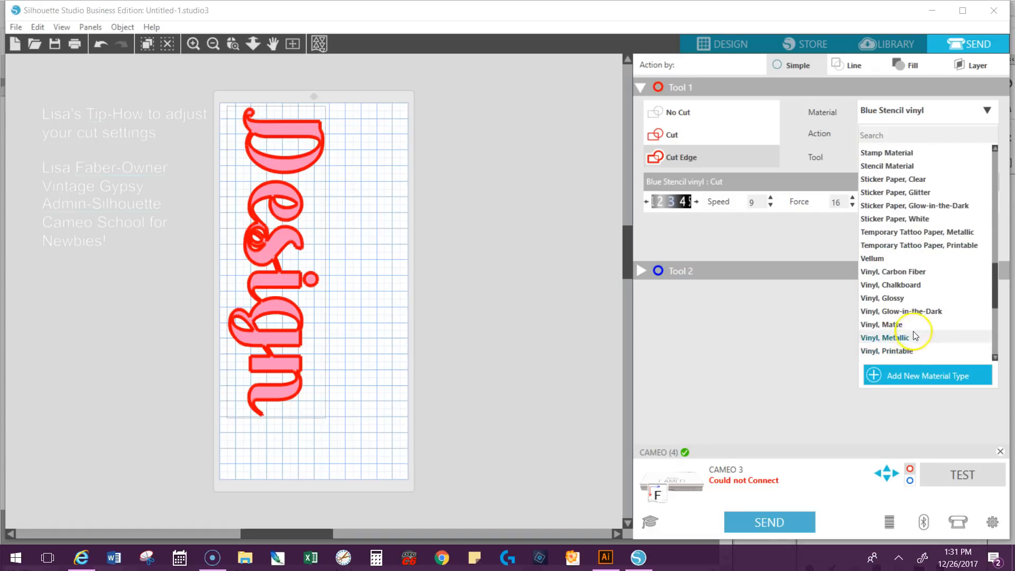
pyautogui.click(897, 325)
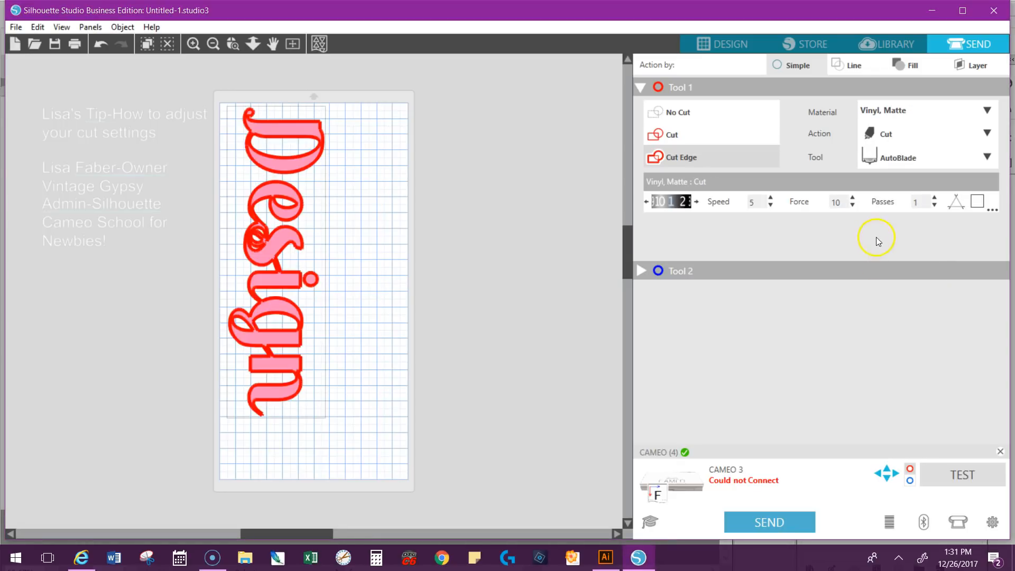
# - Change the cutting tool for Tool 1 to the Ratchet Blade
pyautogui.click(730, 127)
pyautogui.click(911, 157)
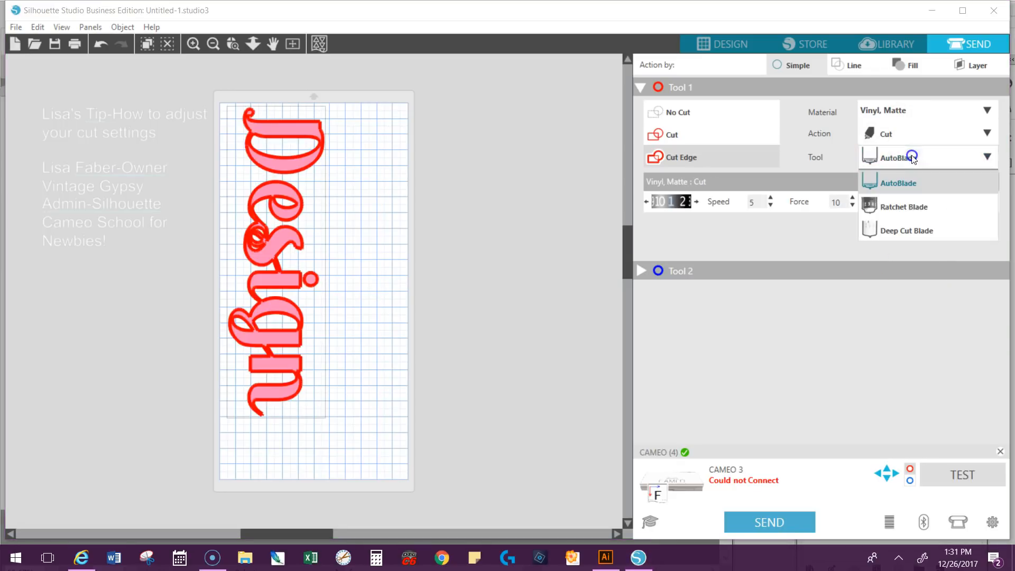
pyautogui.click(920, 210)
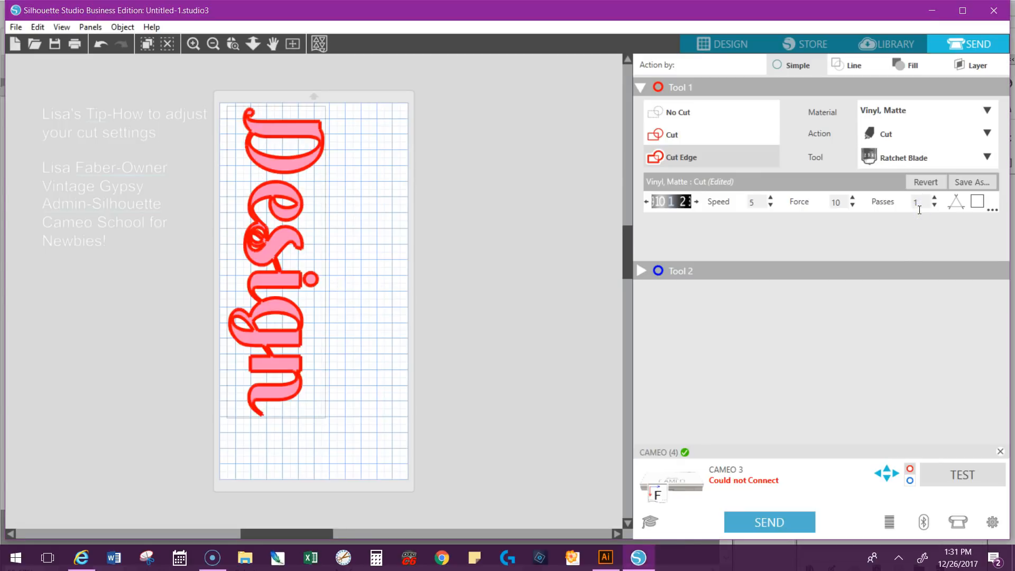
pyautogui.click(894, 239)
# - Set the blade depth to 3 and the cutting speed to 8 for the matte vinyl
pyautogui.click(697, 200)
pyautogui.click(697, 201)
pyautogui.click(770, 198)
pyautogui.click(771, 198)
pyautogui.click(771, 198)
pyautogui.click(690, 201)
pyautogui.click(840, 204)
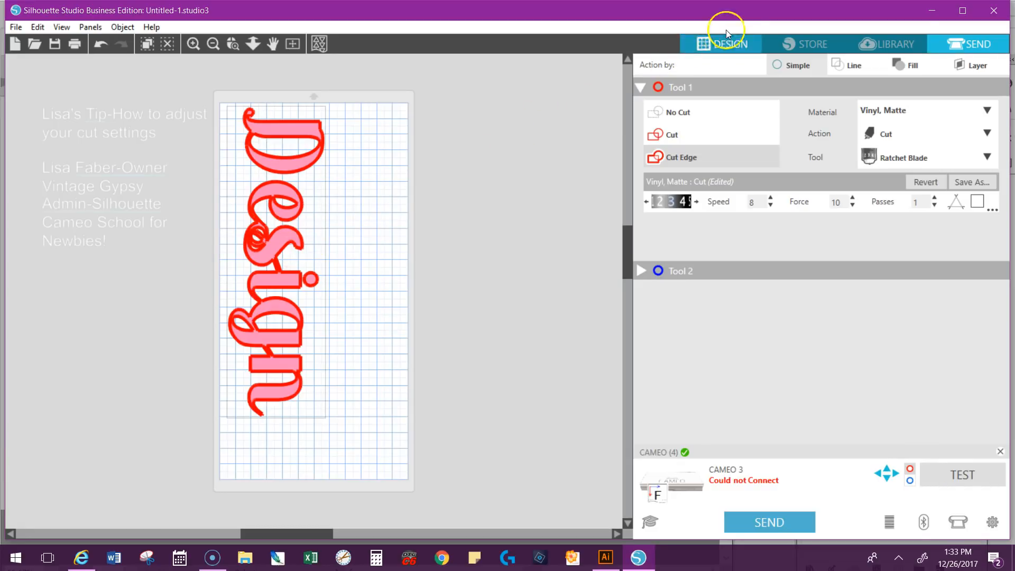
# - Return to the design view, move the word Design off the mat beside the tip notes, and start the Text tool
pyautogui.click(723, 44)
pyautogui.moveTo(476, 219); pyautogui.dragTo(178, 236)
pyautogui.click(24, 236)
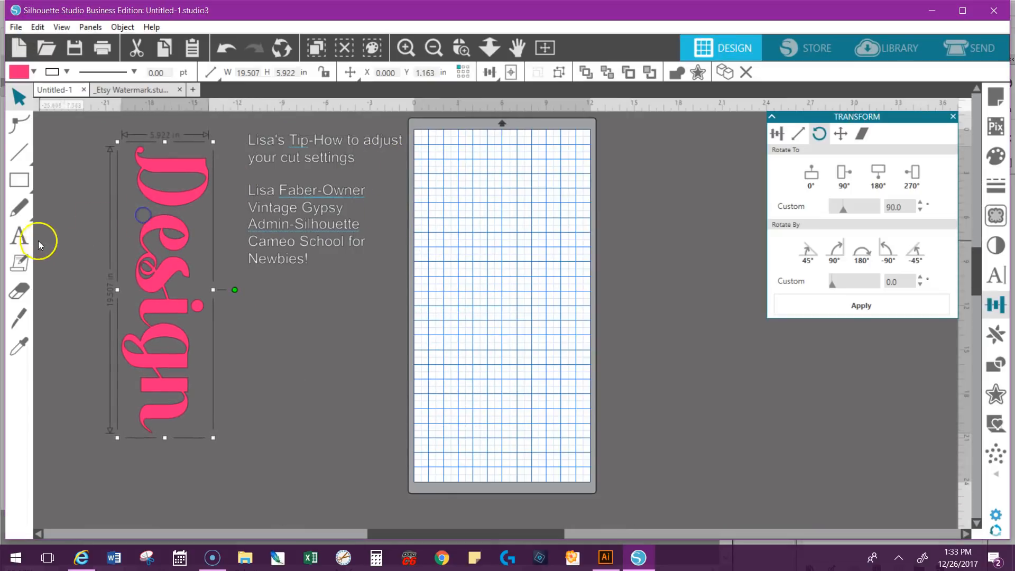
# - Add the word Test to the mat, enlarge it to about 3.1 in wide, and place it in the mat's upper-left corner
pyautogui.click(464, 158)
pyautogui.write('Test')
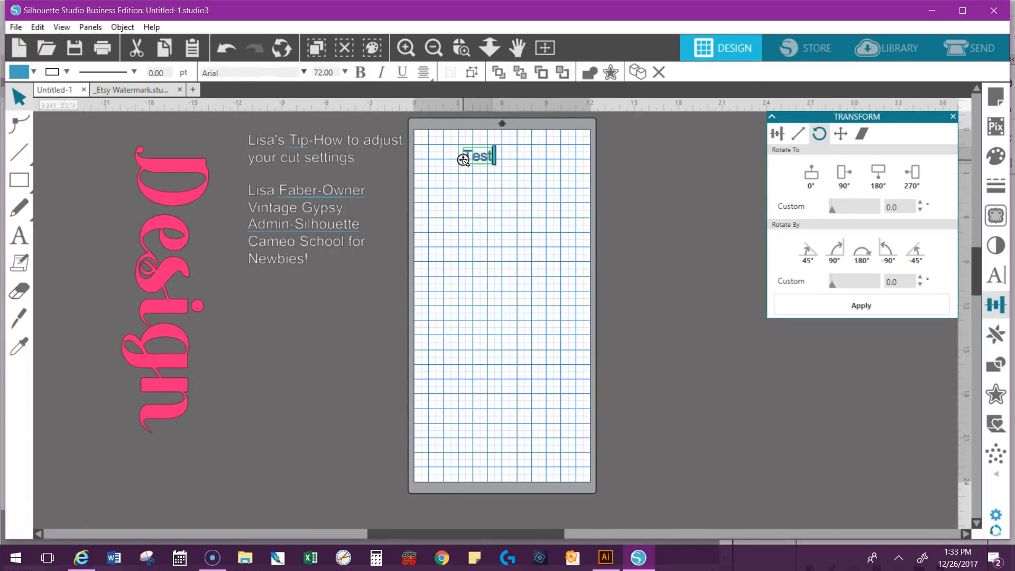
pyautogui.click(401, 190)
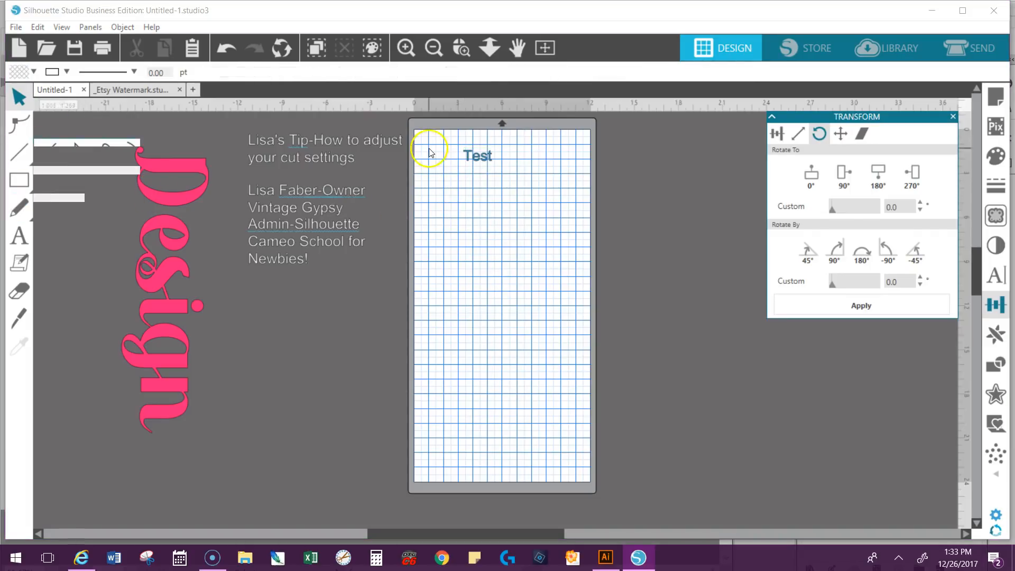
pyautogui.click(476, 159)
pyautogui.moveTo(496, 169); pyautogui.dragTo(466, 158)
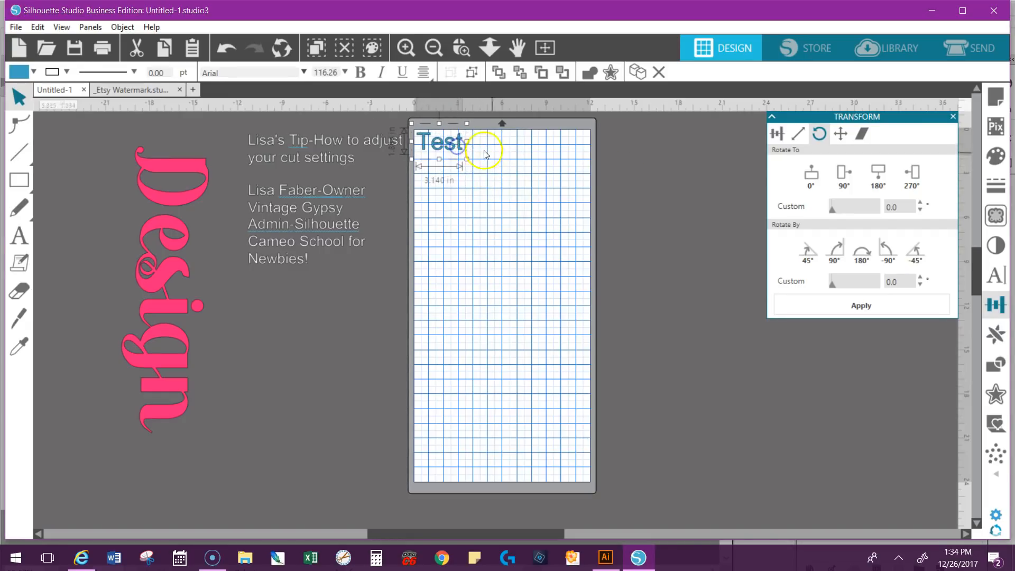
# - Change the font of the word Test to Yellow Orange
pyautogui.click(996, 275)
pyautogui.scroll(4, 865, 288)
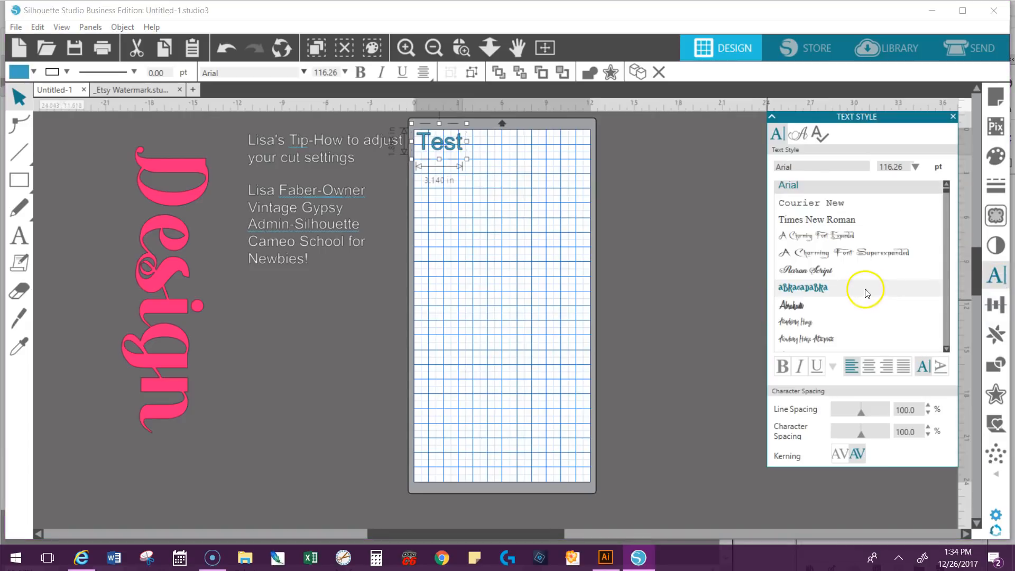
pyautogui.scroll(-4, 864, 291)
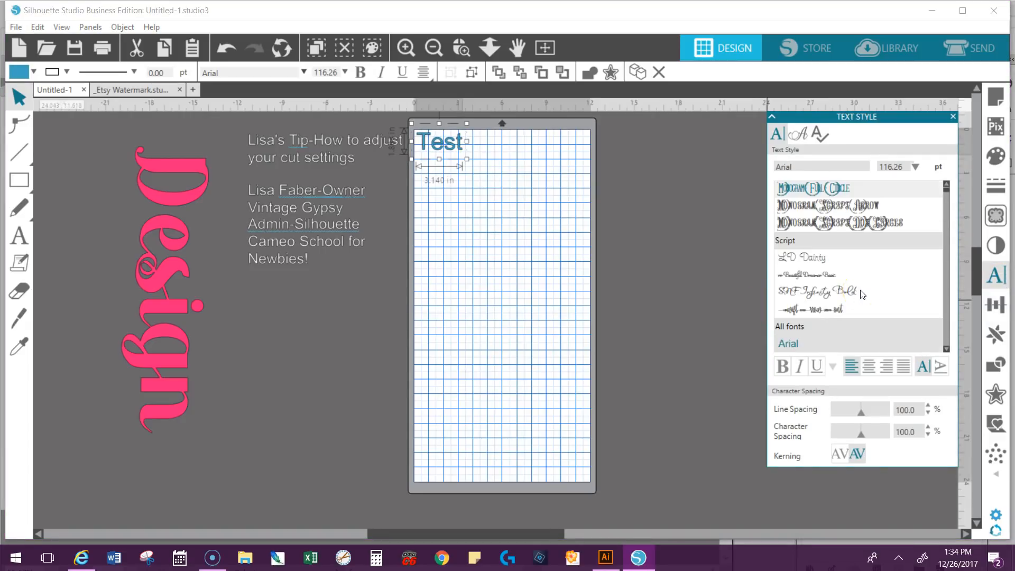
pyautogui.scroll(3, 862, 294)
pyautogui.click(832, 311)
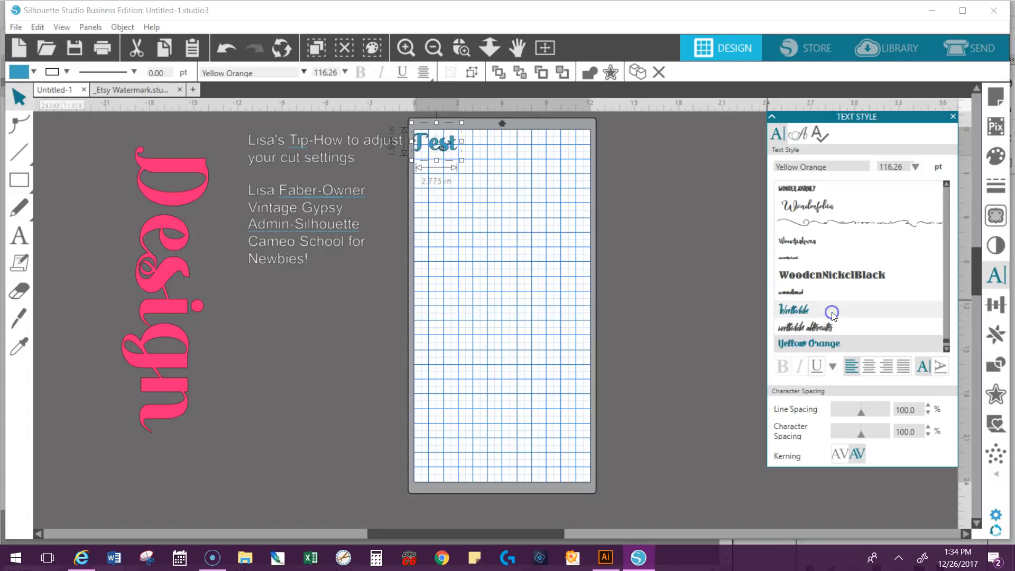
pyautogui.scroll(3, 823, 211)
pyautogui.scroll(4, 820, 216)
pyautogui.click(944, 259)
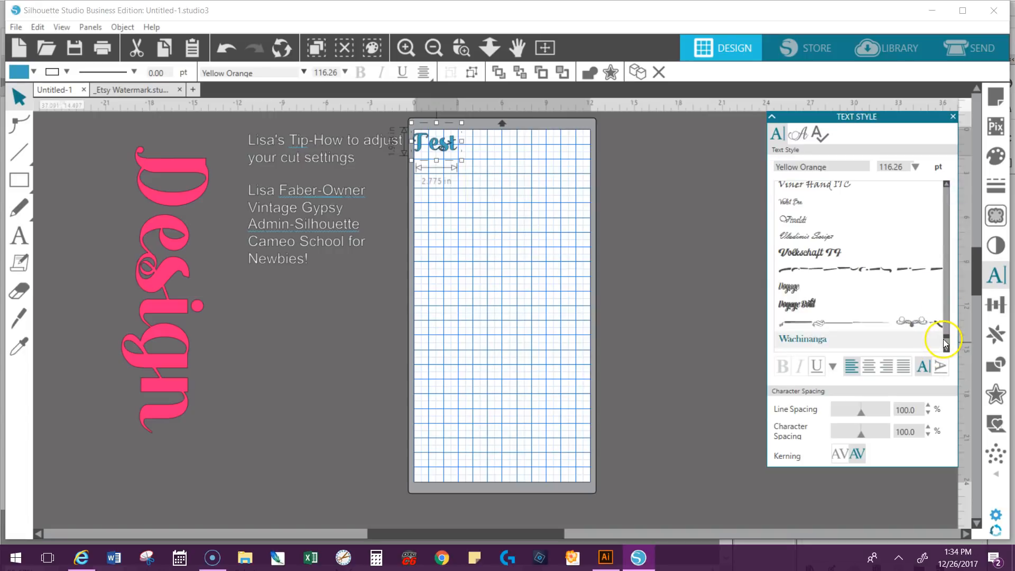
pyautogui.click(947, 231)
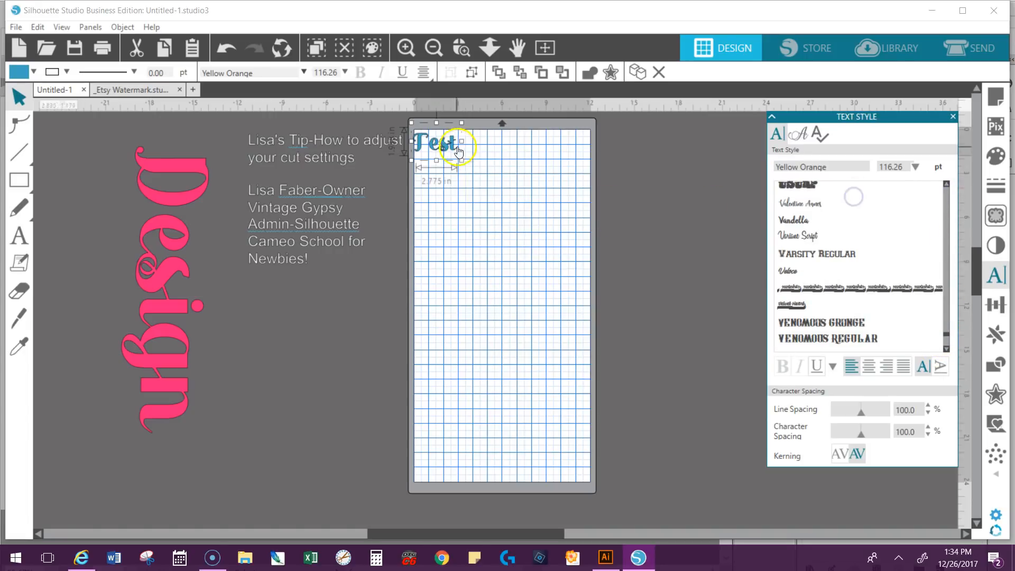
# - Nudge the word Test inward from the mat's corner and fill it with purple
pyautogui.moveTo(459, 153); pyautogui.dragTo(465, 152)
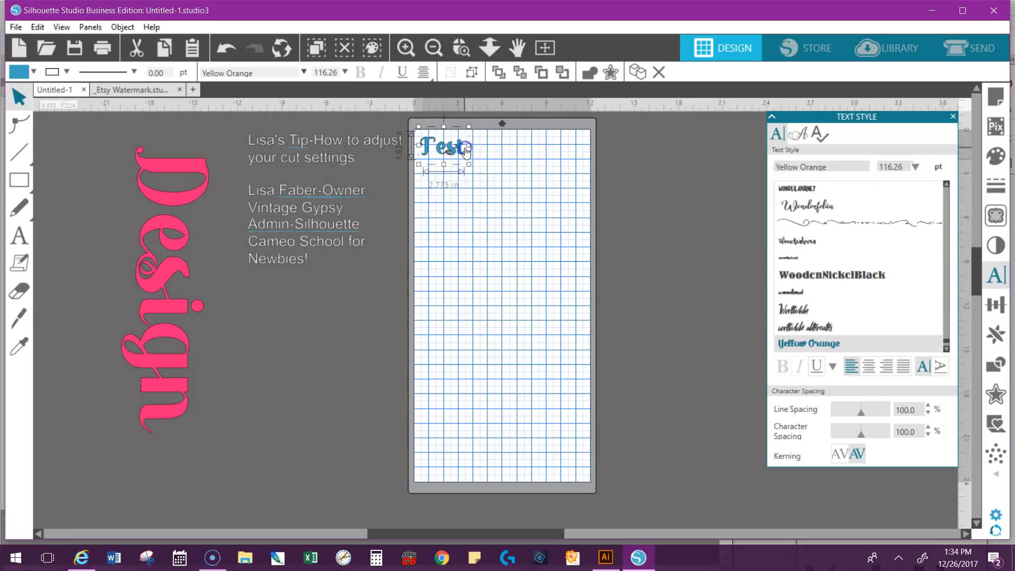
pyautogui.click(33, 72)
pyautogui.click(155, 122)
# - Weld the overlapping letters of the word Test
pyautogui.click(463, 47)
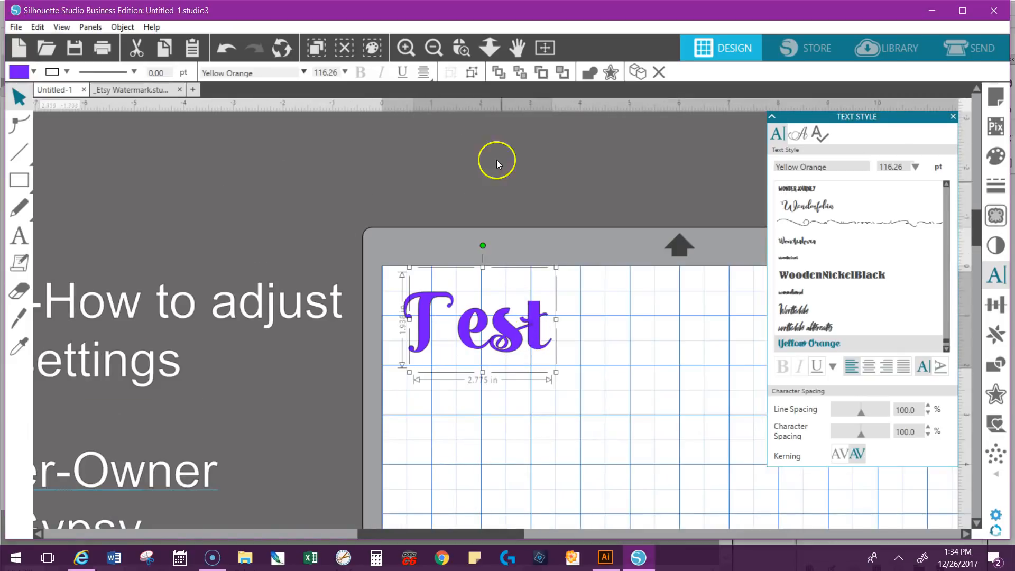
pyautogui.click(463, 47)
pyautogui.click(530, 350)
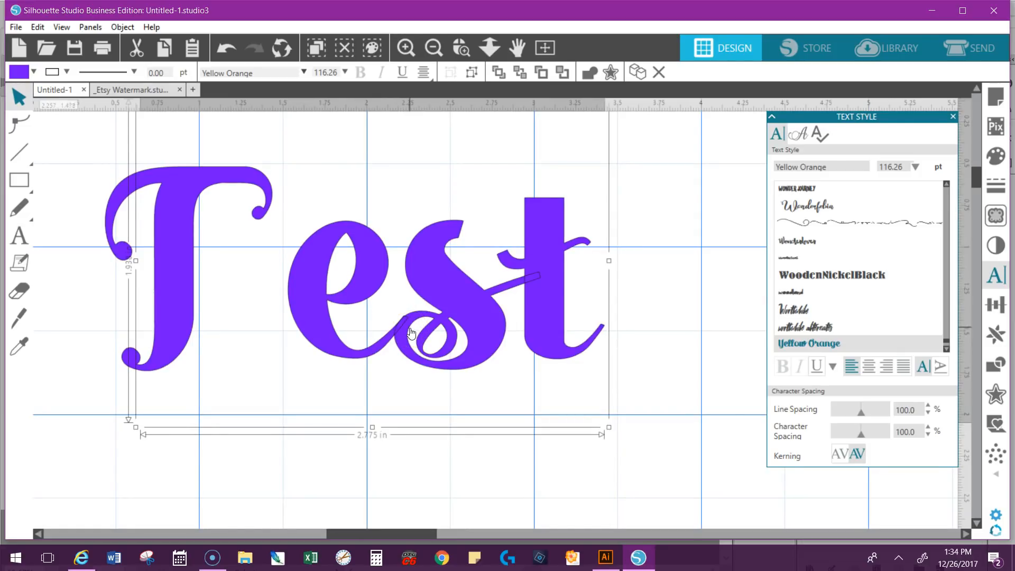
pyautogui.rightClick(444, 299)
pyautogui.click(449, 346)
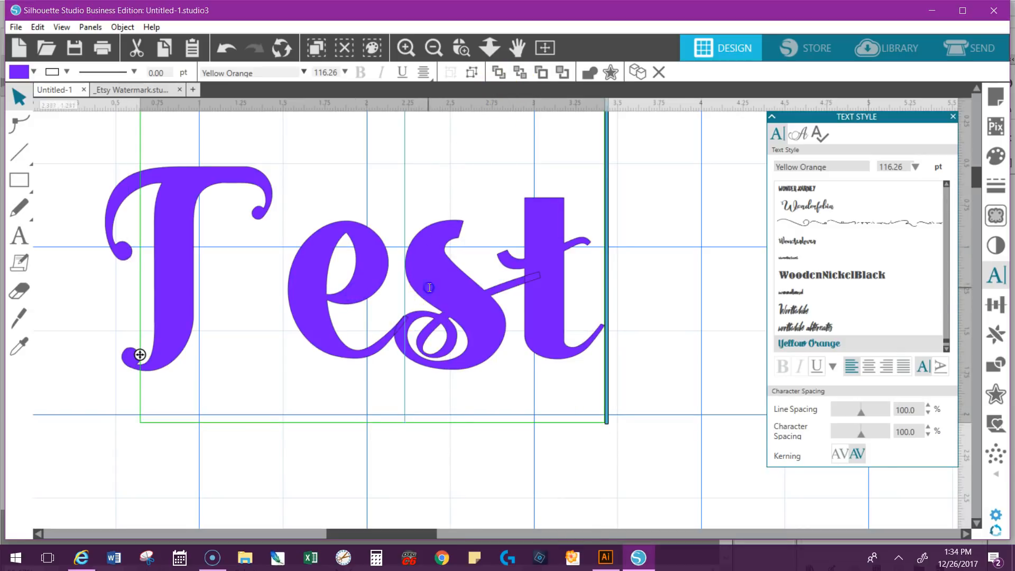
pyautogui.click(587, 74)
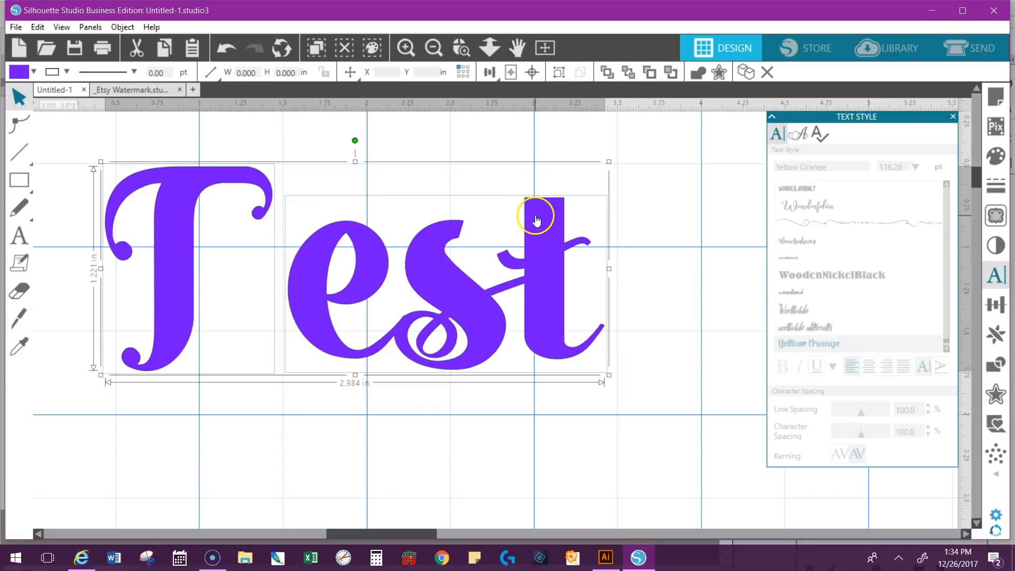
# - Group the welded pieces of Test and move the word to X 0.316 in, Y 0.252 in on the mat
pyautogui.click(560, 71)
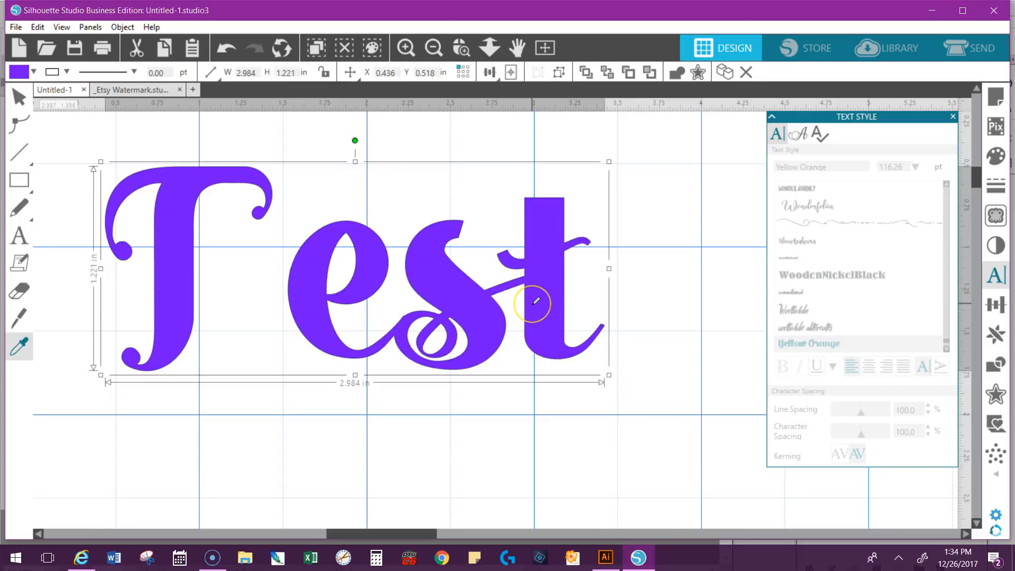
pyautogui.scroll(-3, 532, 311)
pyautogui.scroll(-2, 534, 317)
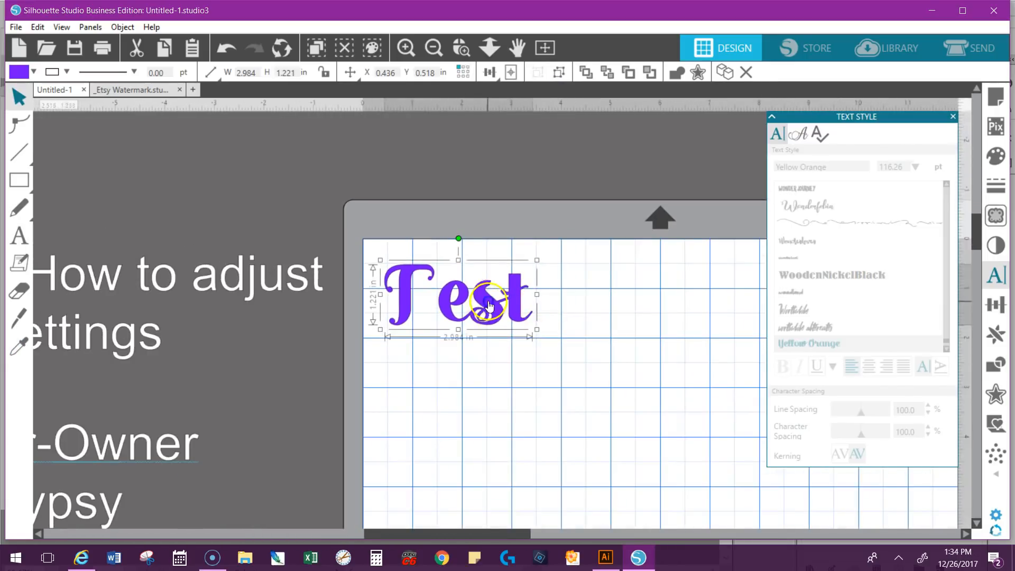
pyautogui.moveTo(484, 303); pyautogui.dragTo(484, 290)
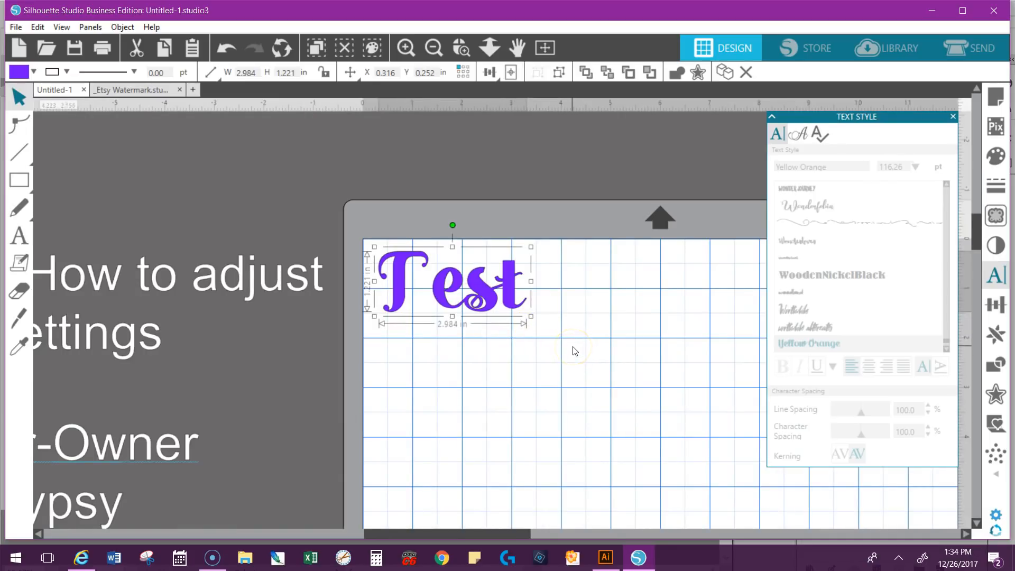
# - Open the Send view, add a new material type for Tool 1, and name it My Vinyl
pyautogui.click(963, 47)
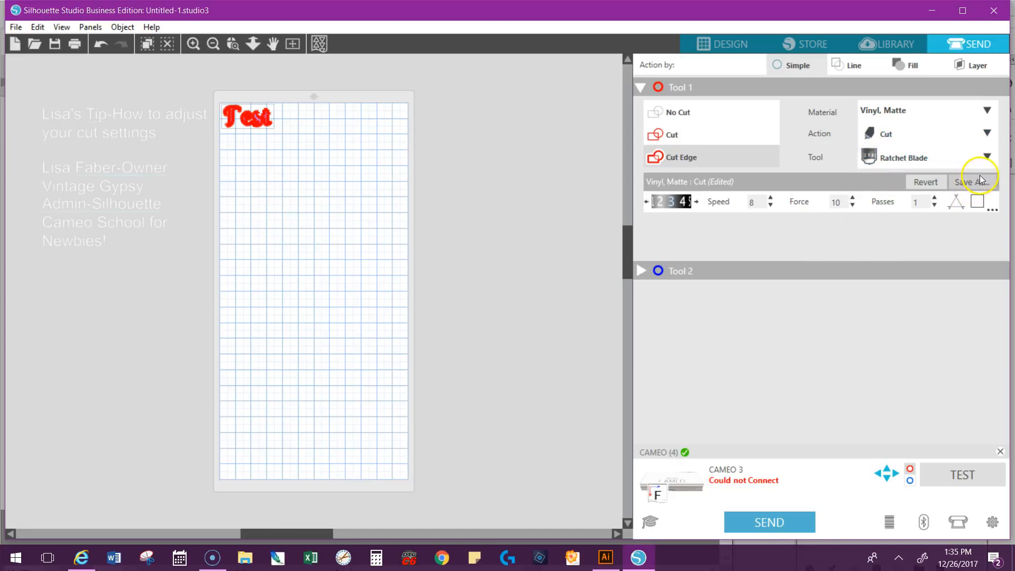
pyautogui.click(987, 112)
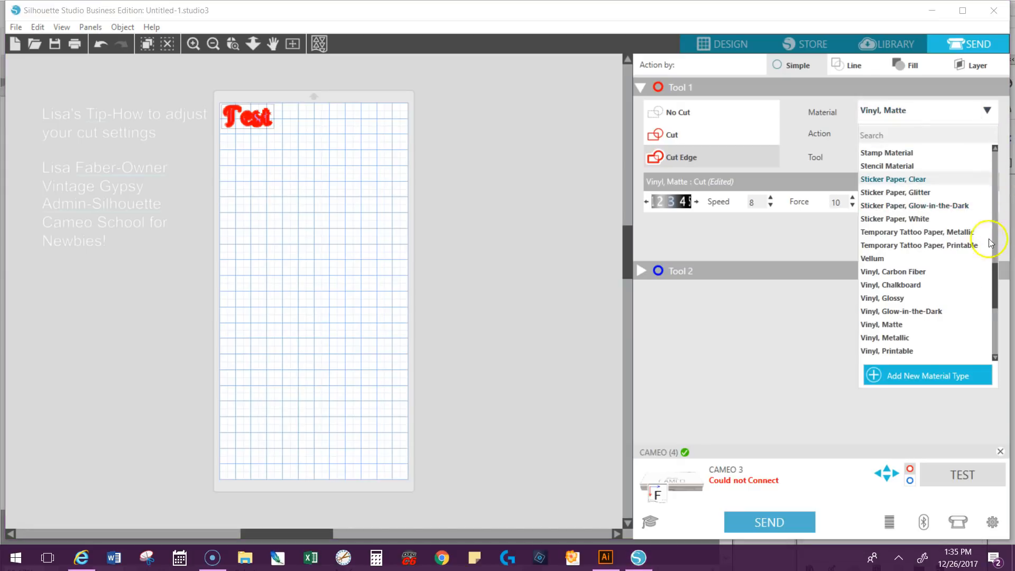
pyautogui.moveTo(996, 279); pyautogui.dragTo(993, 353)
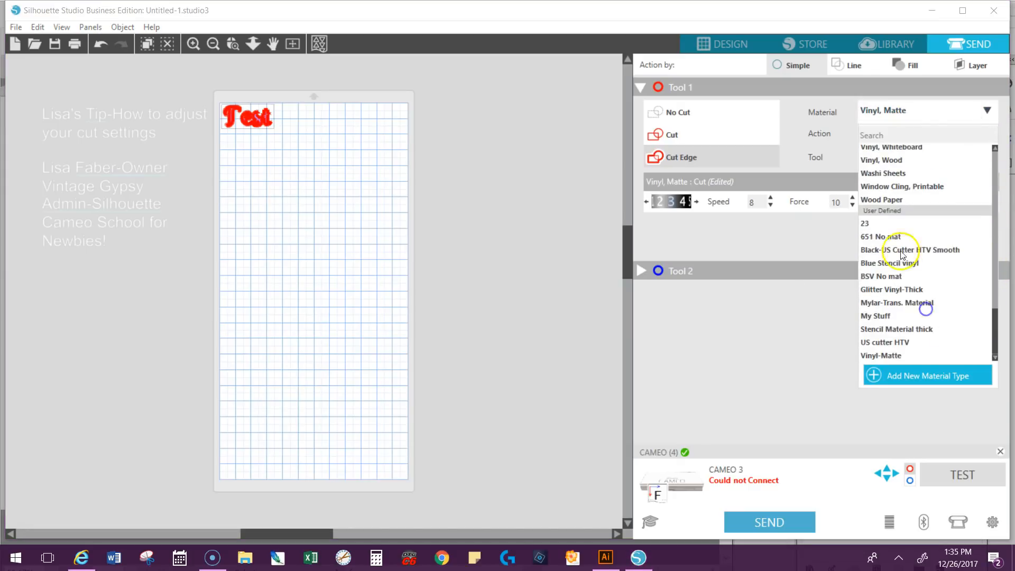
pyautogui.click(907, 378)
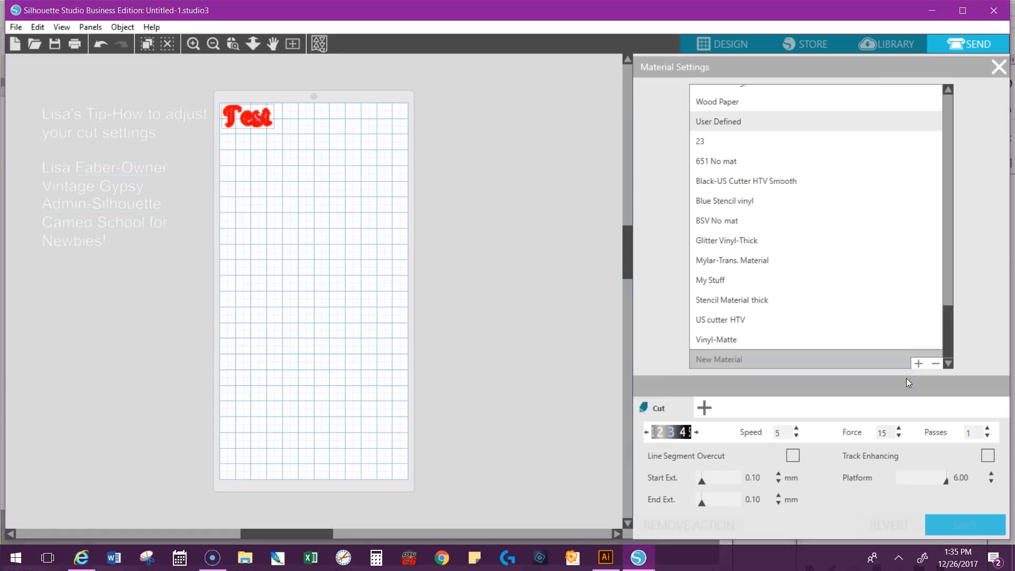
pyautogui.rightClick(714, 358)
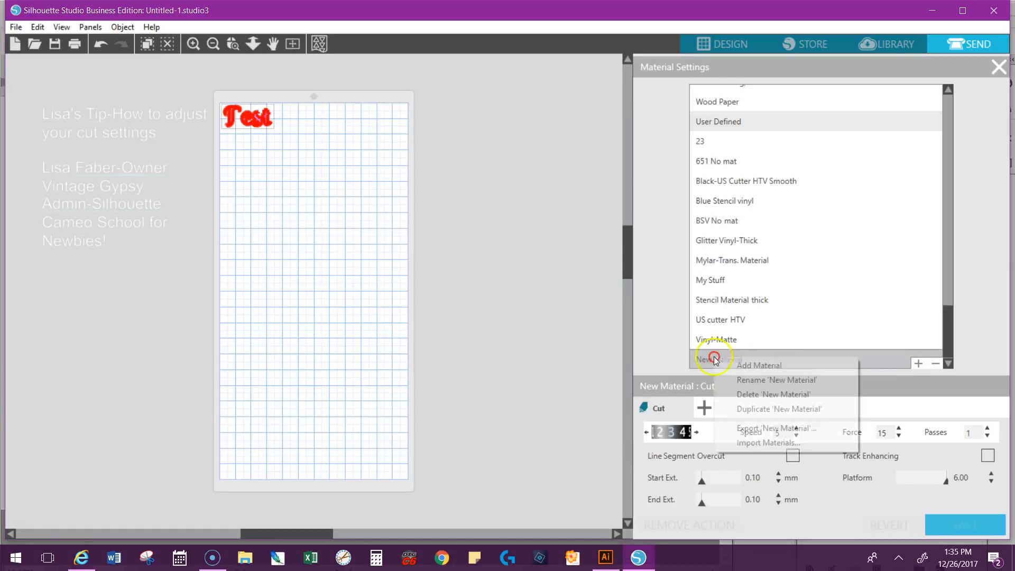
pyautogui.click(739, 381)
pyautogui.write('My Vinyl')
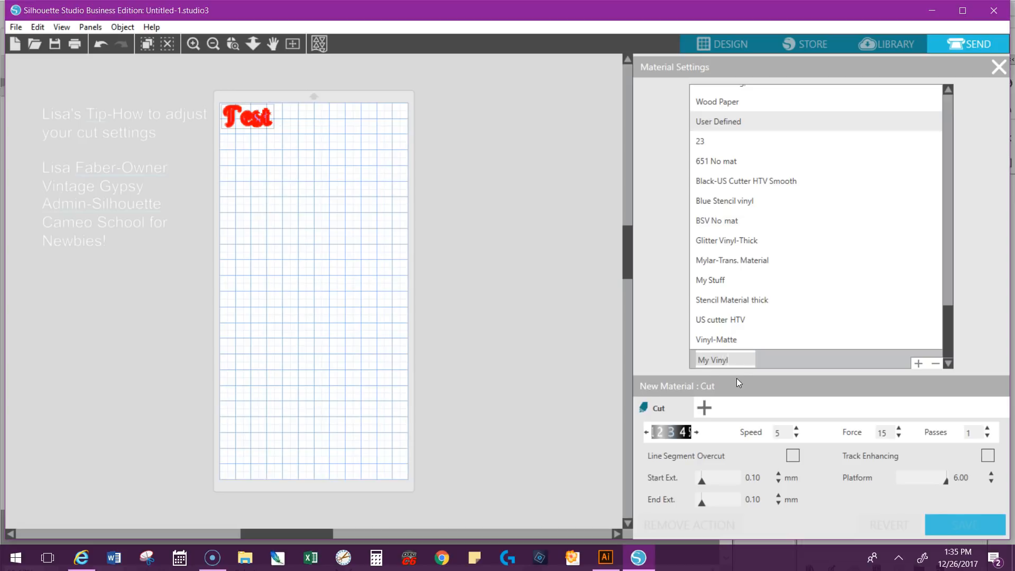
# - Set the My Vinyl cut speed to 9 and force to 10, and save the material settings
pyautogui.click(797, 429)
pyautogui.click(797, 430)
pyautogui.click(797, 429)
pyautogui.click(797, 429)
pyautogui.click(899, 436)
pyautogui.click(899, 436)
pyautogui.click(899, 436)
pyautogui.click(899, 436)
pyautogui.click(899, 436)
pyautogui.click(941, 495)
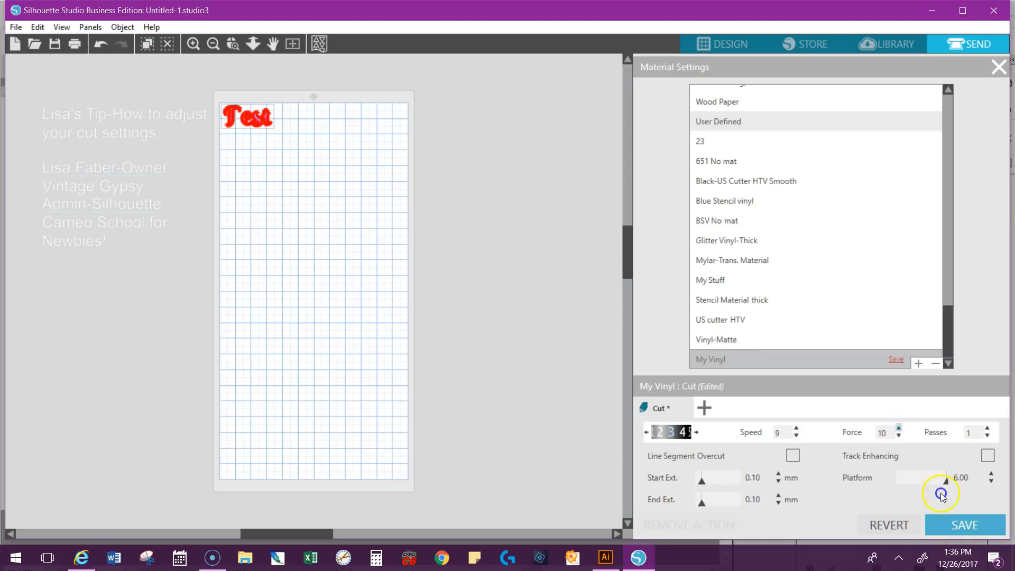
pyautogui.click(957, 524)
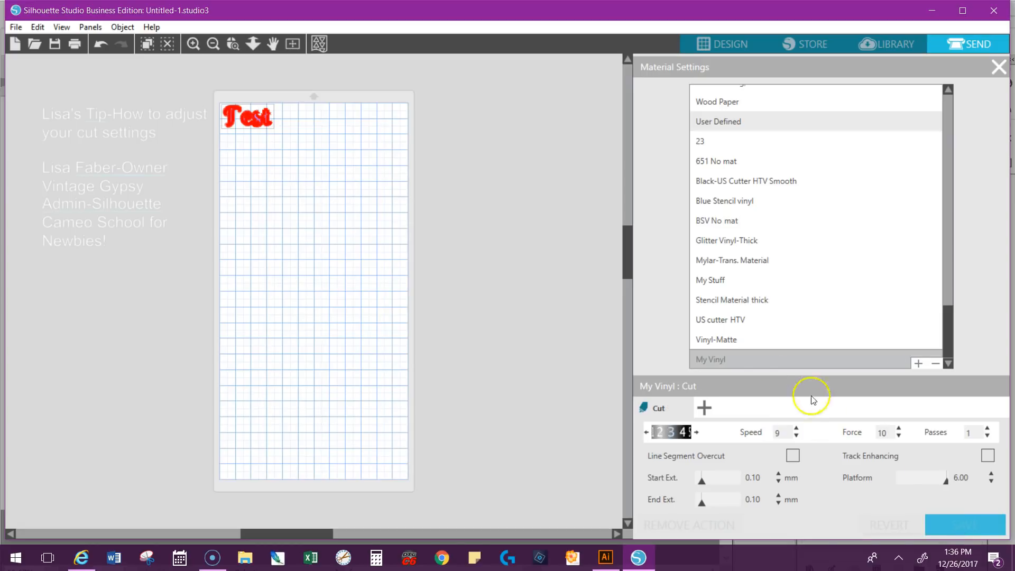
pyautogui.click(758, 359)
pyautogui.click(785, 449)
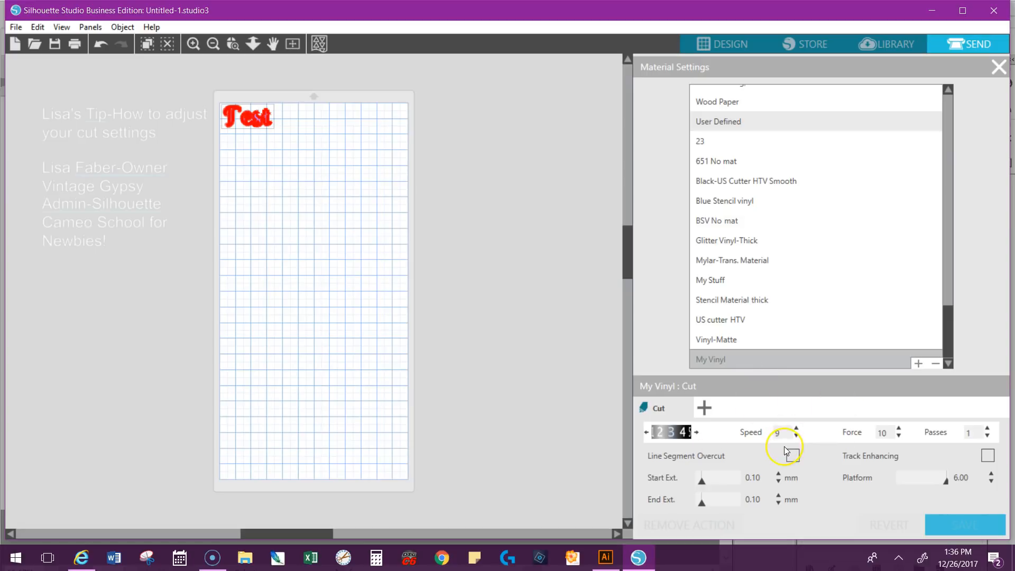